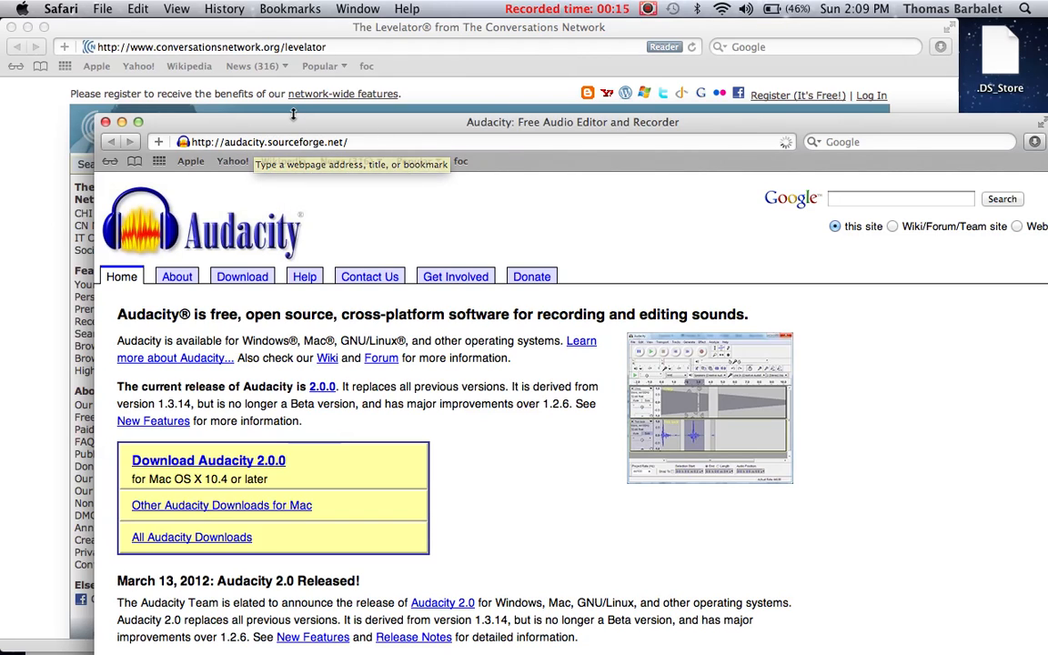
Step: Bring the Levelator web page forward for viewing, and switch to the Audacity project holding the Maritime Model Radio episode 1 recording
click(244, 35)
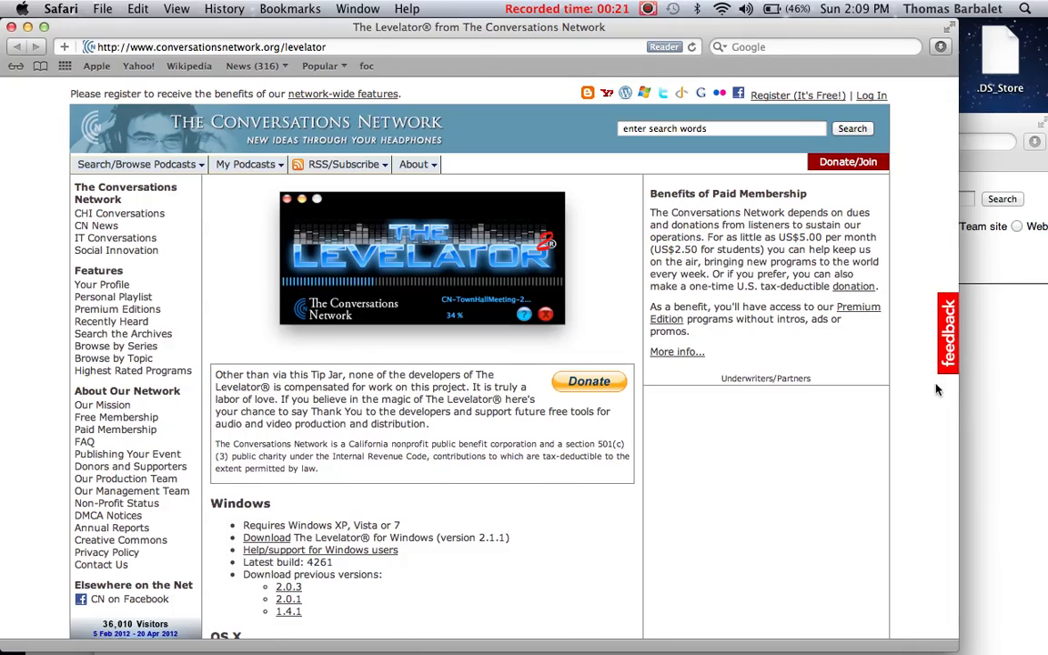
click(1029, 425)
drag(464, 70, 591, 288)
drag(646, 54, 639, 639)
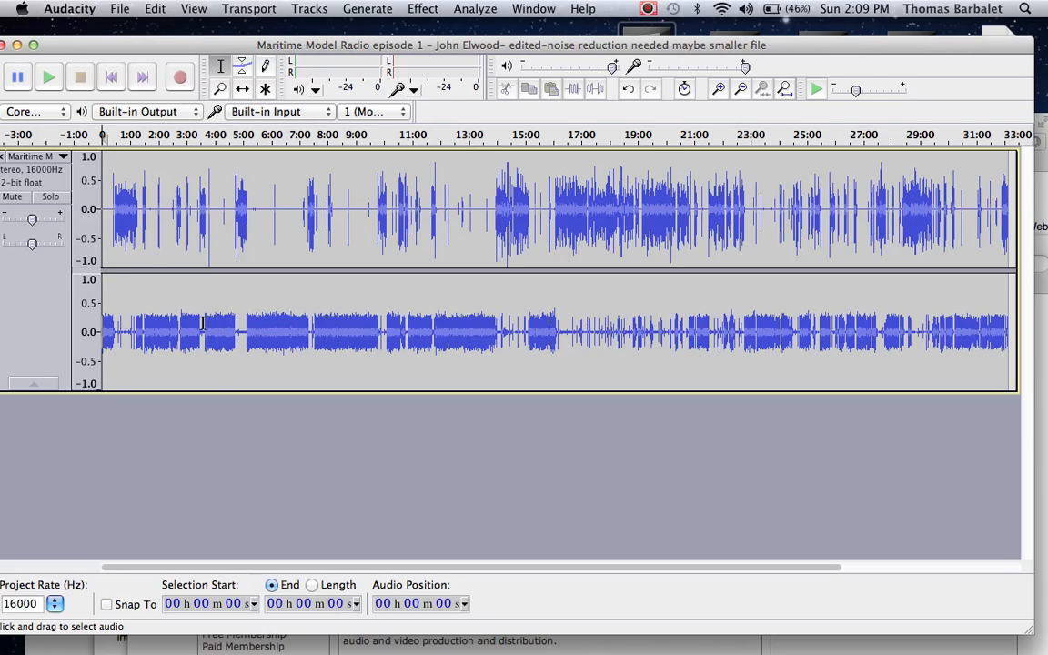
Step: Play the stereo recording from 3:56 and from 4:50 to compare the loudness of the two channels
click(211, 324)
key(space)
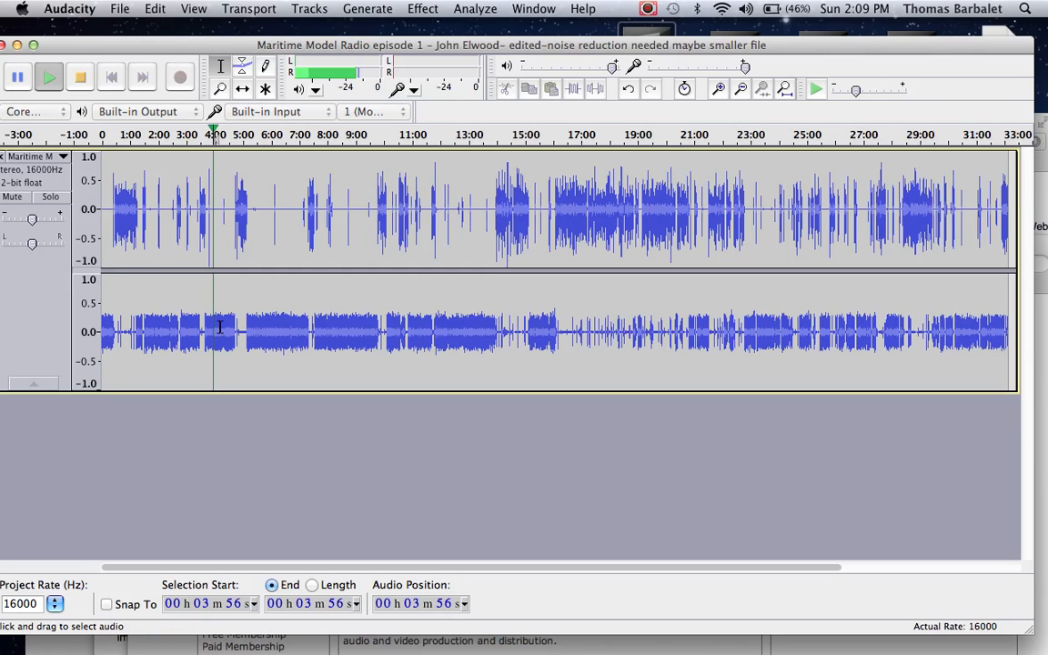
click(239, 229)
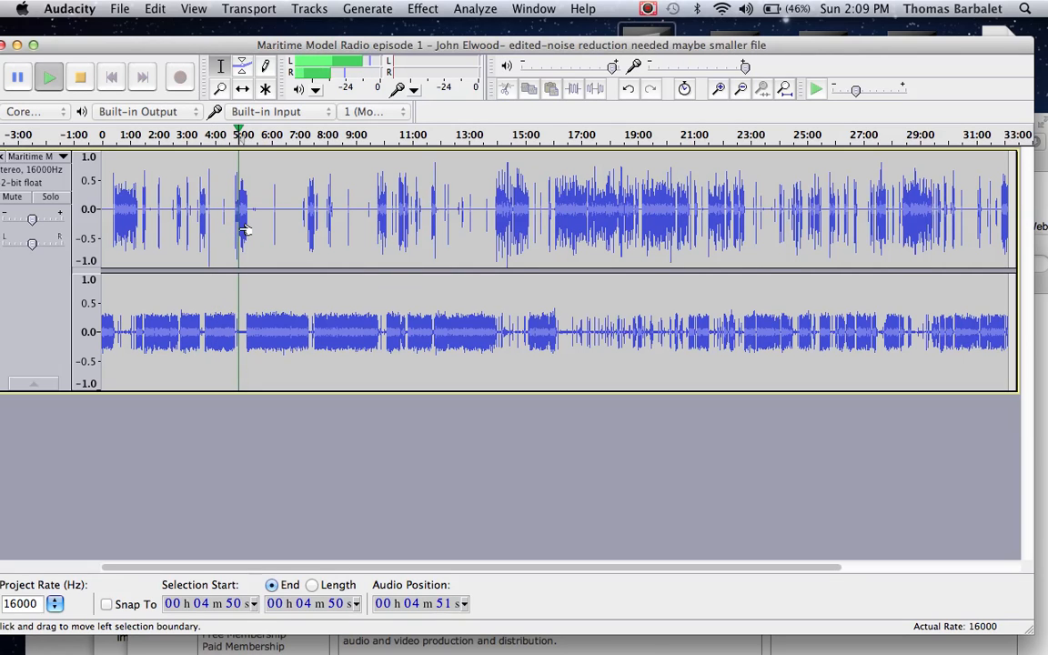
key(space)
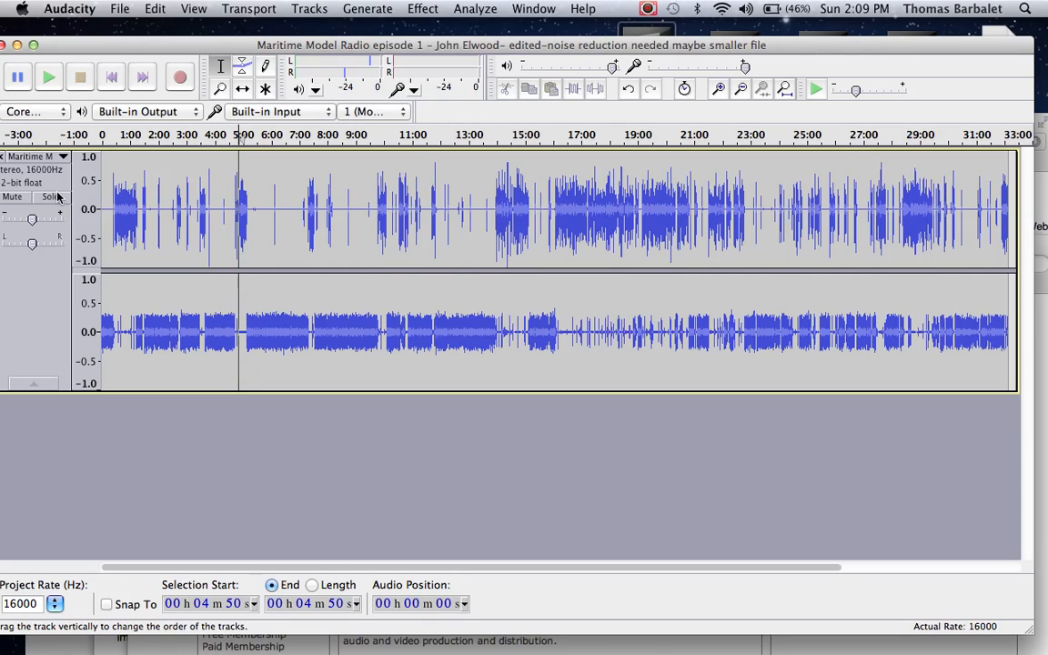
Step: Split the stereo track into two separate mono tracks
click(27, 158)
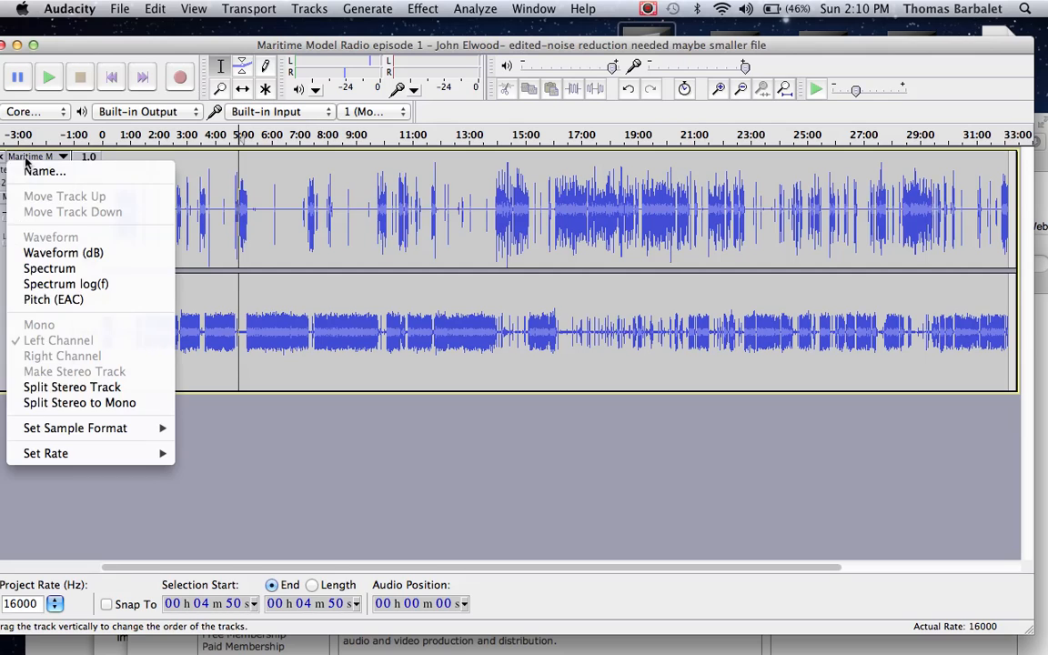
click(59, 402)
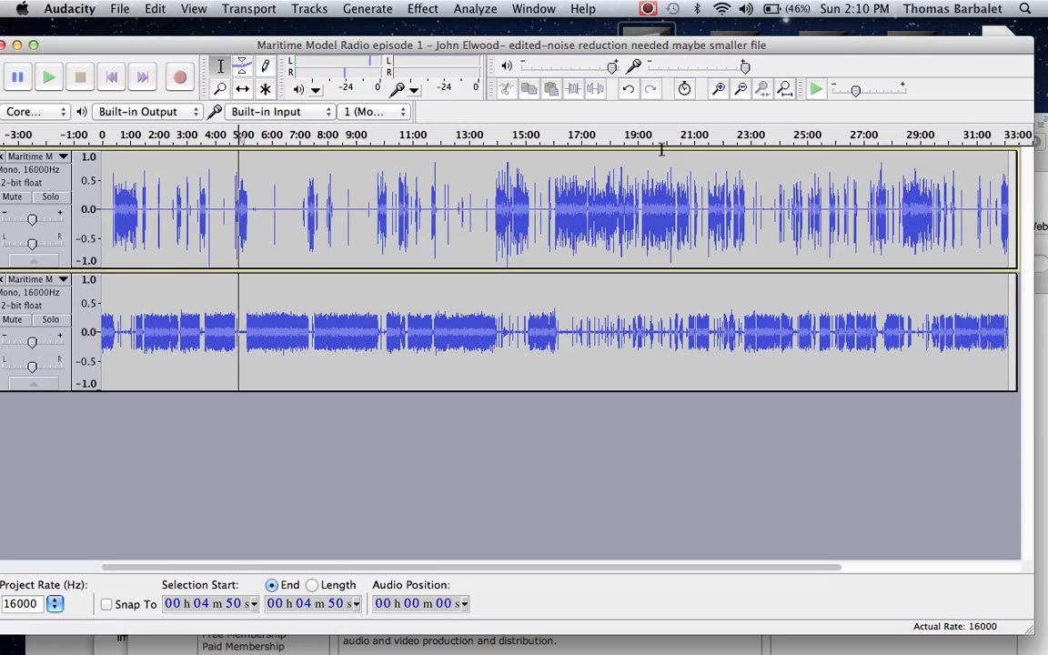
Step: Amplify the entire lower mono track by 7.5 dB without allowing clipping
click(719, 89)
click(719, 88)
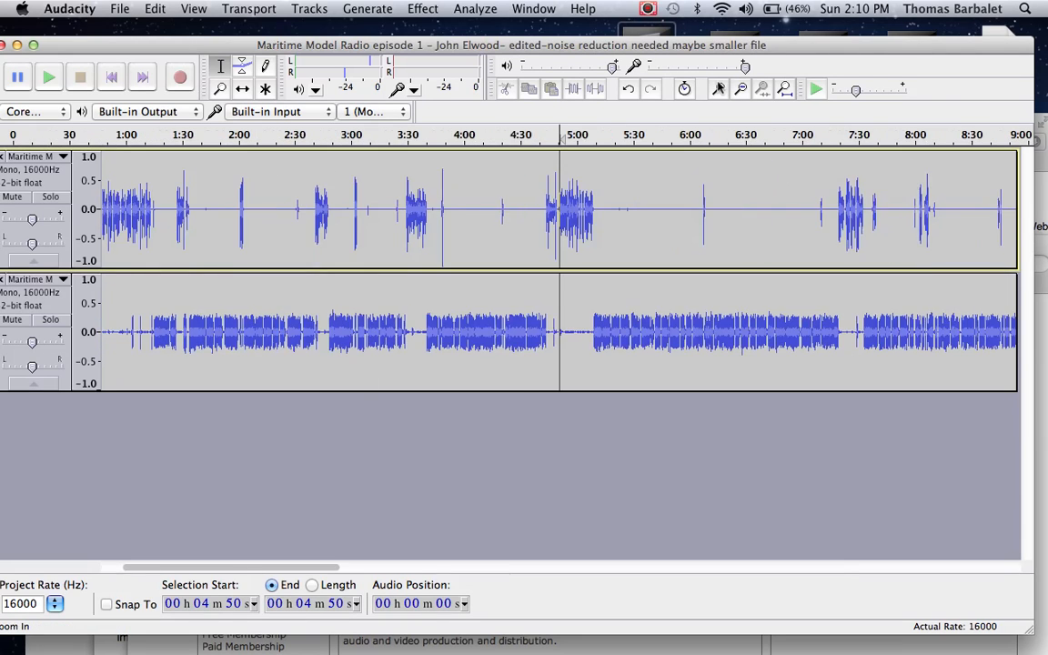
click(719, 88)
click(443, 344)
double_click(443, 345)
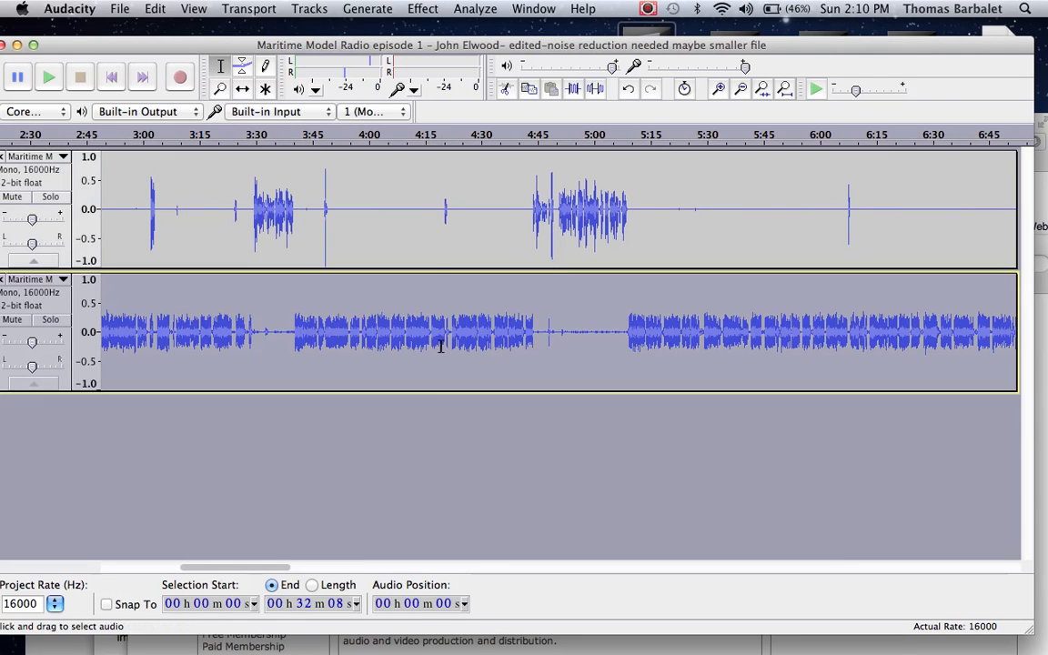
click(407, 7)
click(433, 52)
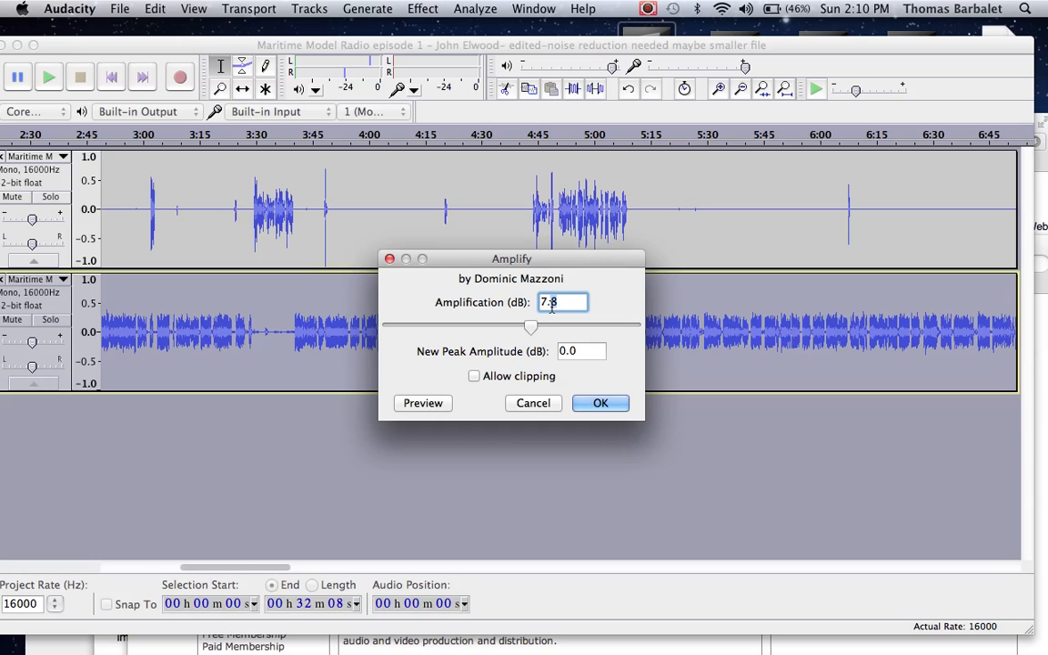
key(BackSpace)
text(5)
click(619, 412)
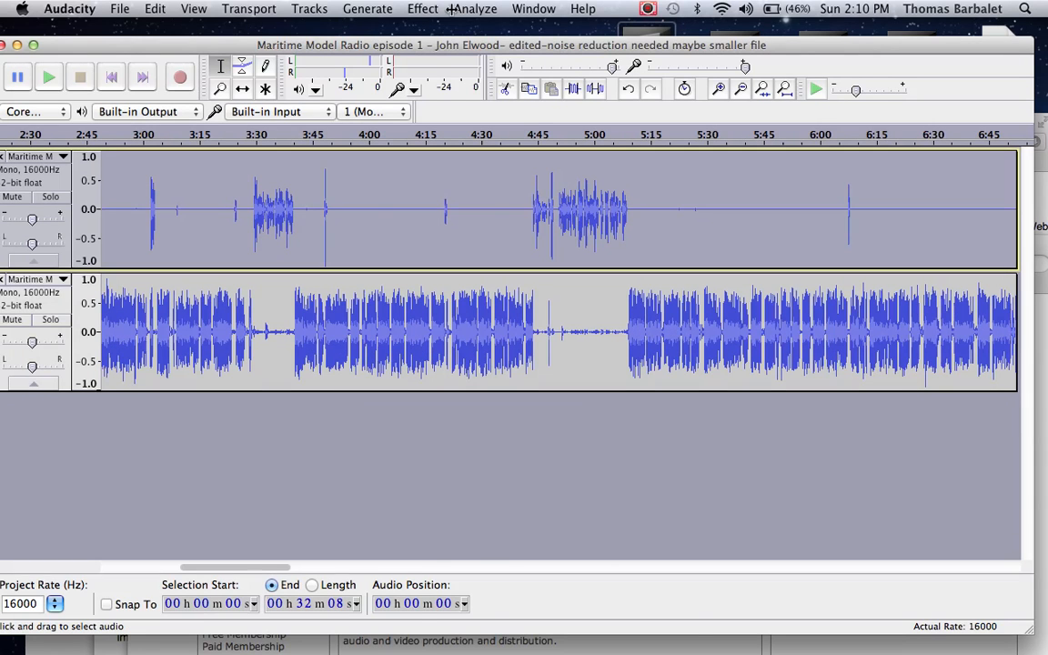
Step: Amplify the entire upper mono track by -0.3 dB, keeping the new peak amplitude at 0.0 dB
click(448, 9)
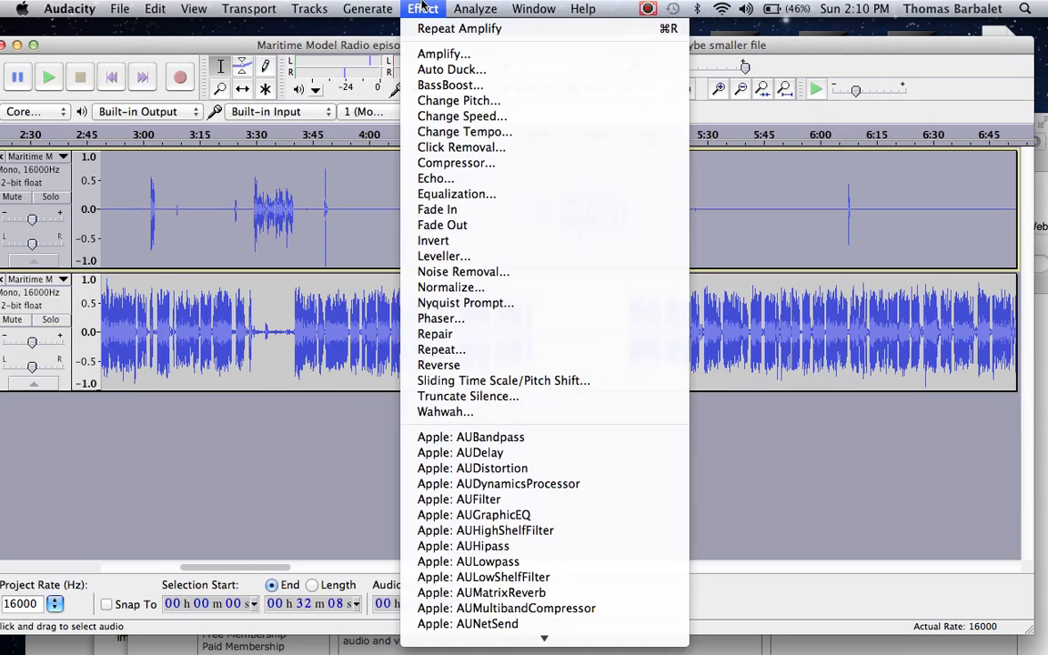
click(430, 52)
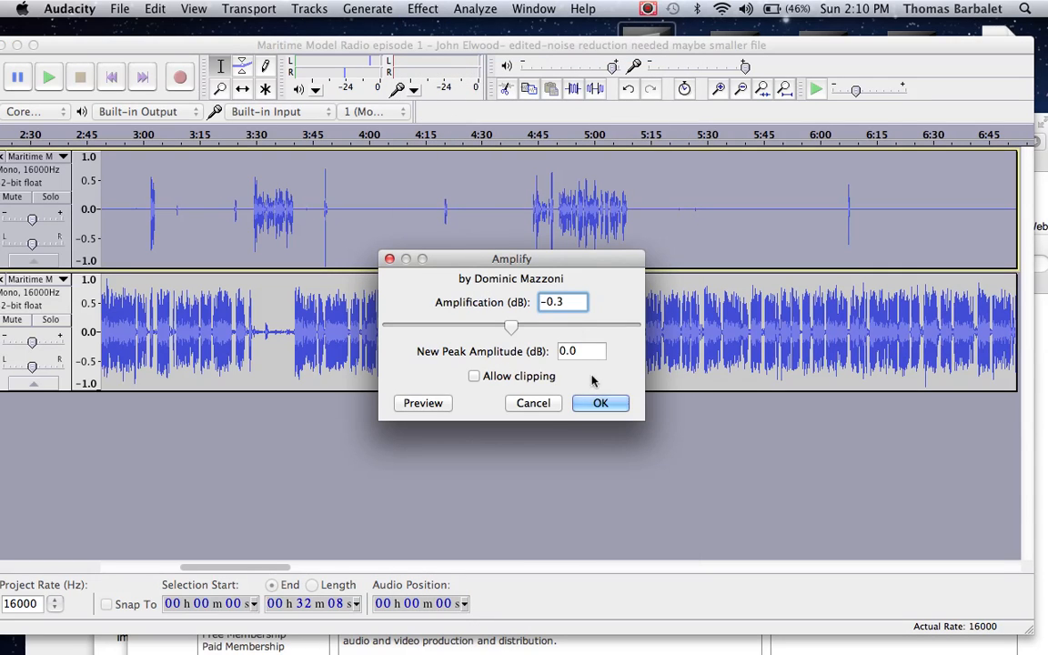
click(596, 403)
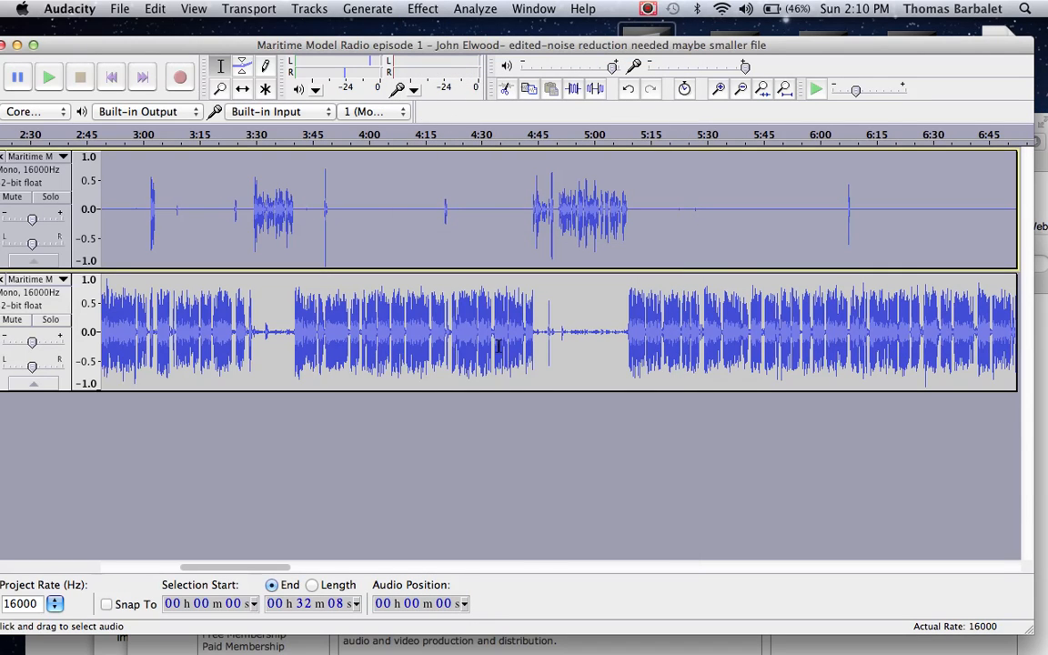
Step: Capture a noise profile from the lower track's quiet passage between 4:54 and 5:07
drag(619, 332, 572, 335)
click(423, 9)
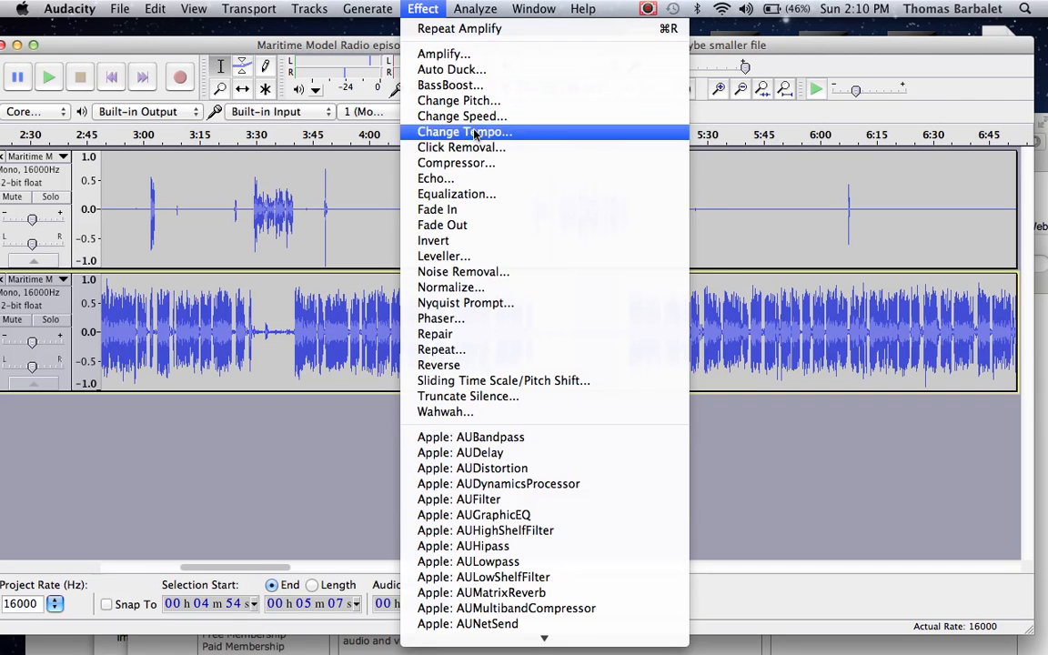
click(507, 271)
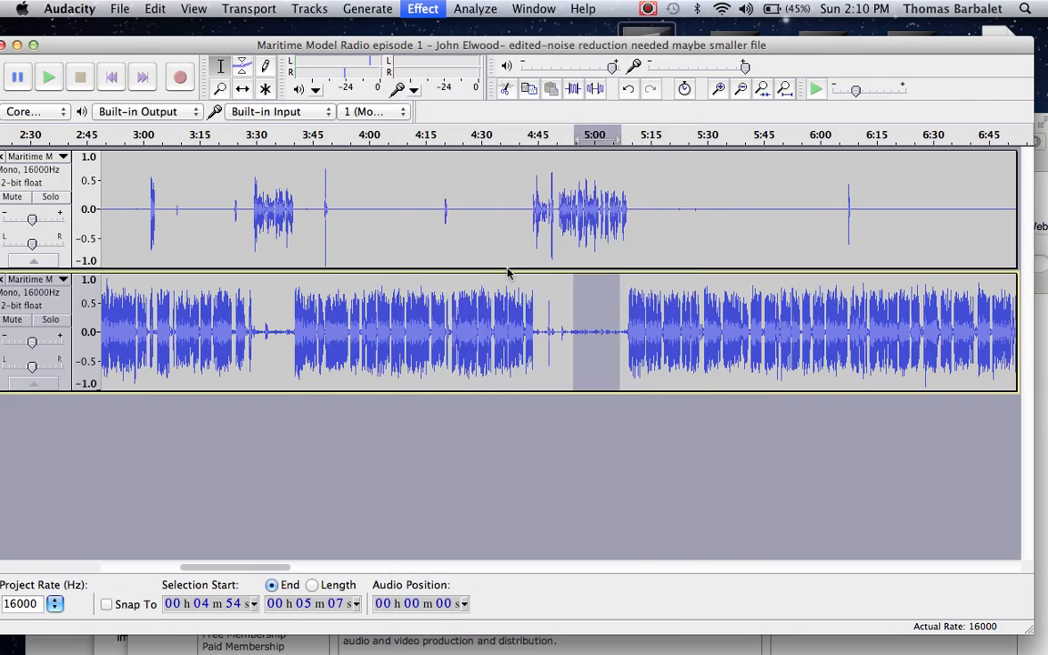
click(460, 238)
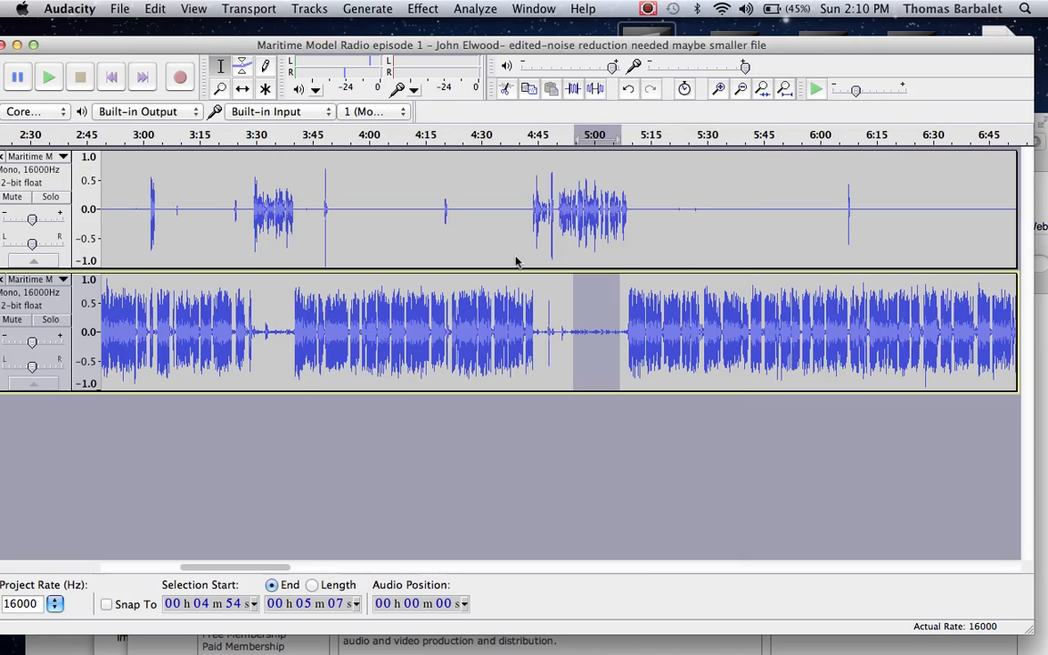
Step: Apply Noise Removal to the entire lower track with 24 dB reduction, 0.00 dB sensitivity, 150 Hz smoothing and 0.15 s attack/decay
double_click(501, 326)
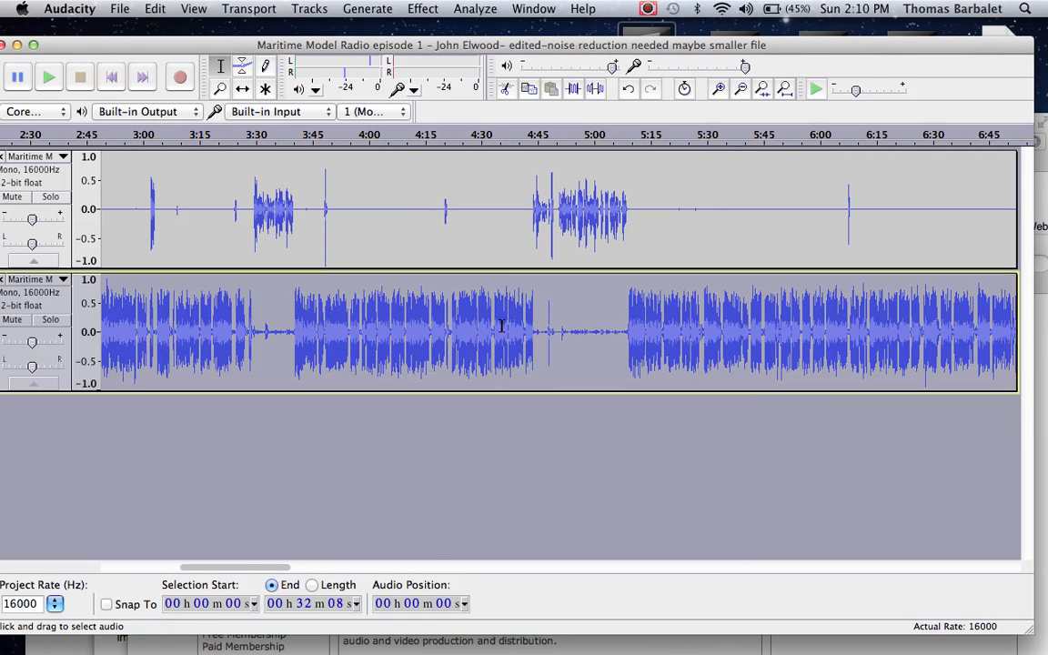
click(418, 8)
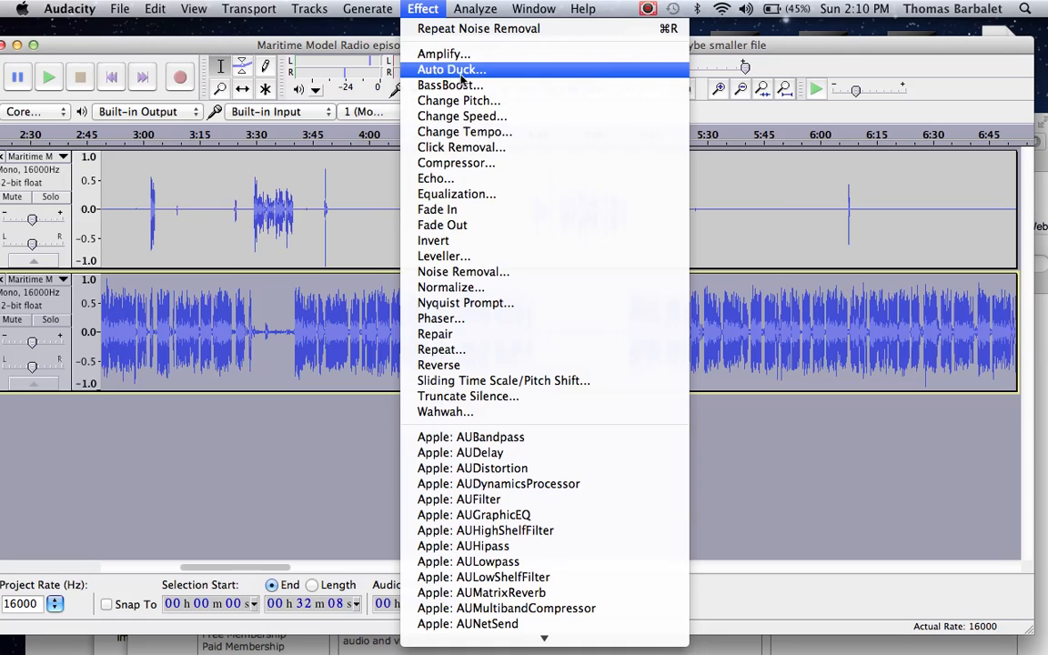
click(483, 273)
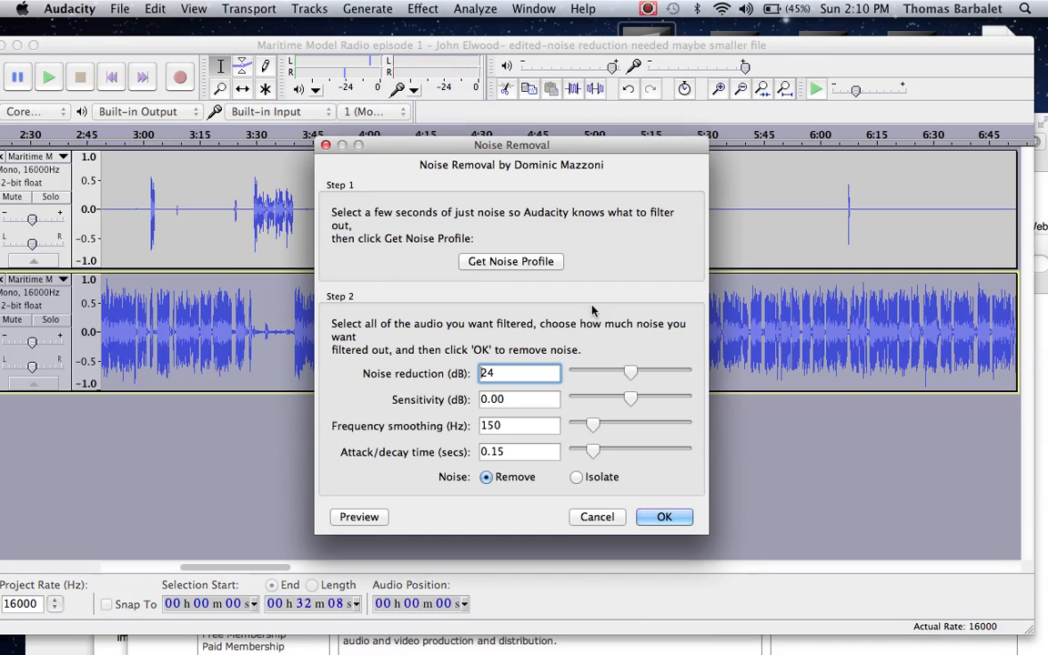
click(677, 518)
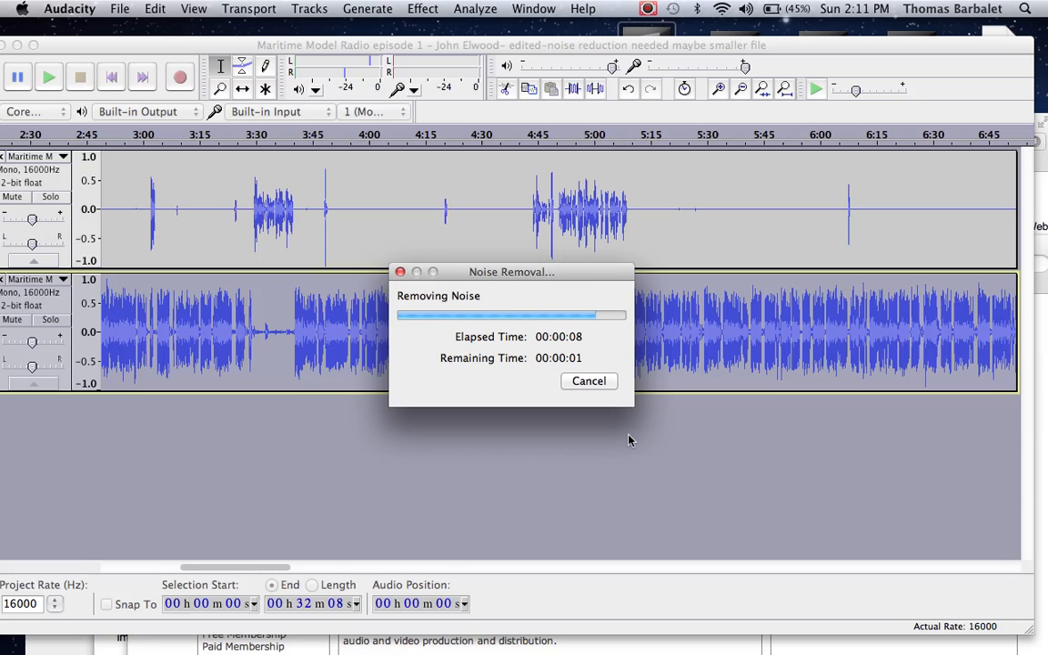
Step: Play both tracks from 0:25, where the upper track's first speech begins, to check for crosstalk
drag(466, 332, 338, 196)
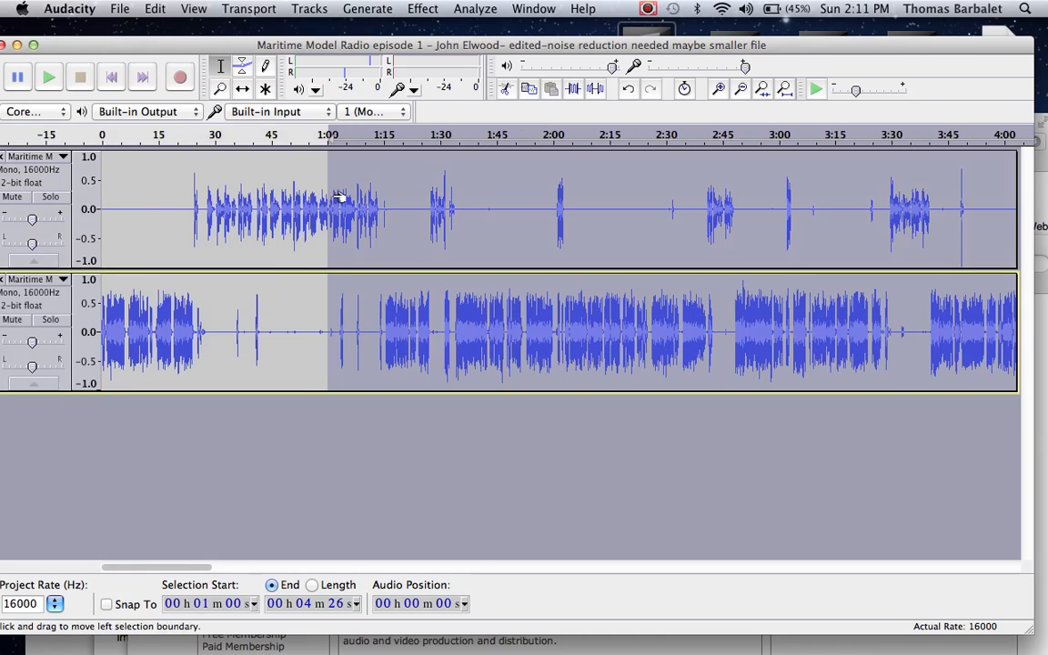
click(231, 287)
click(213, 206)
click(186, 224)
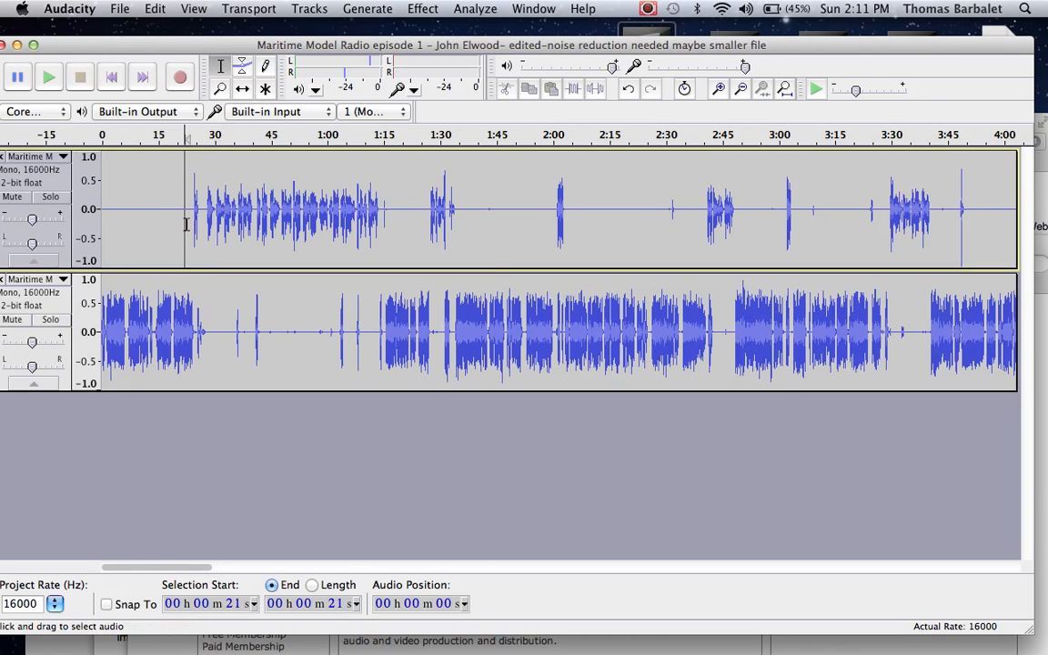
drag(186, 225, 116, 182)
click(199, 206)
key(space)
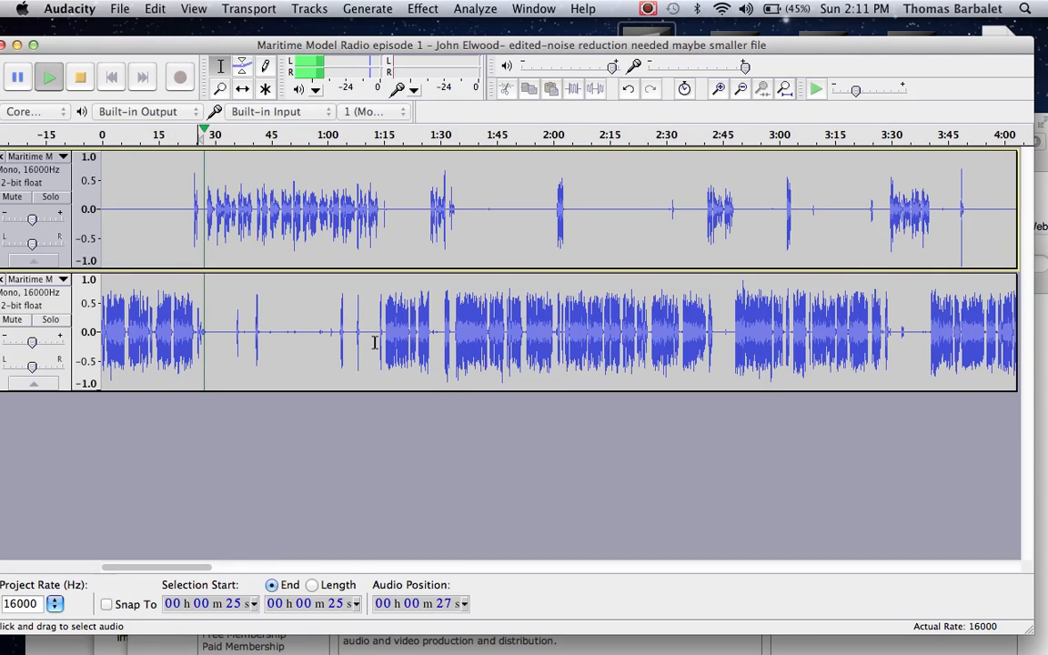
Step: Amplify the lower track's section between 0:25 and 1:13 by -5 dB
drag(376, 334, 195, 334)
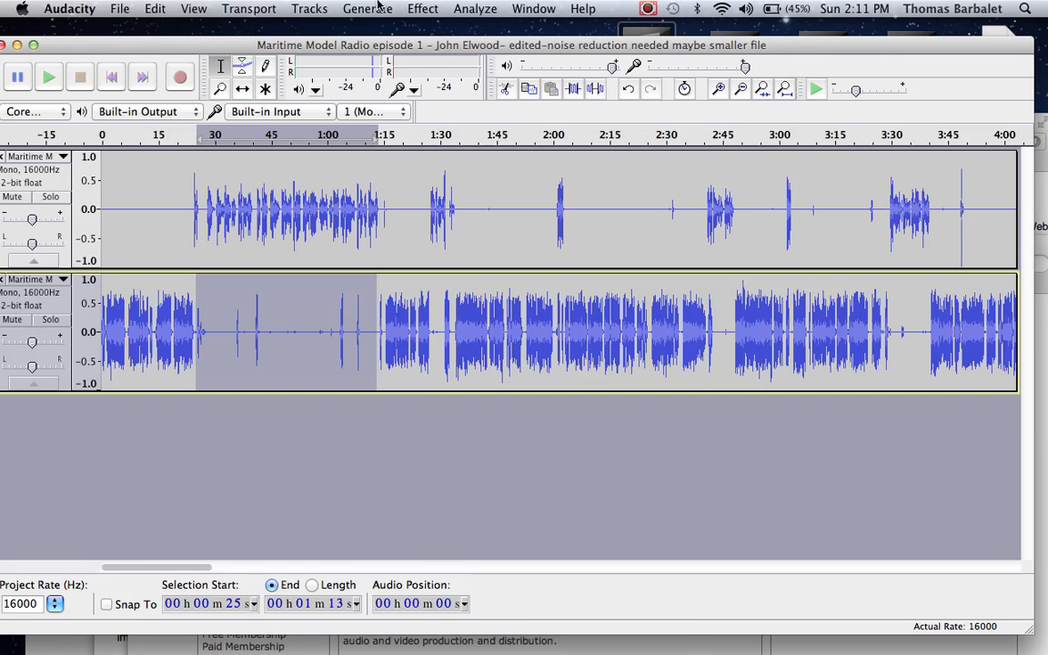
click(422, 8)
click(442, 56)
click(556, 301)
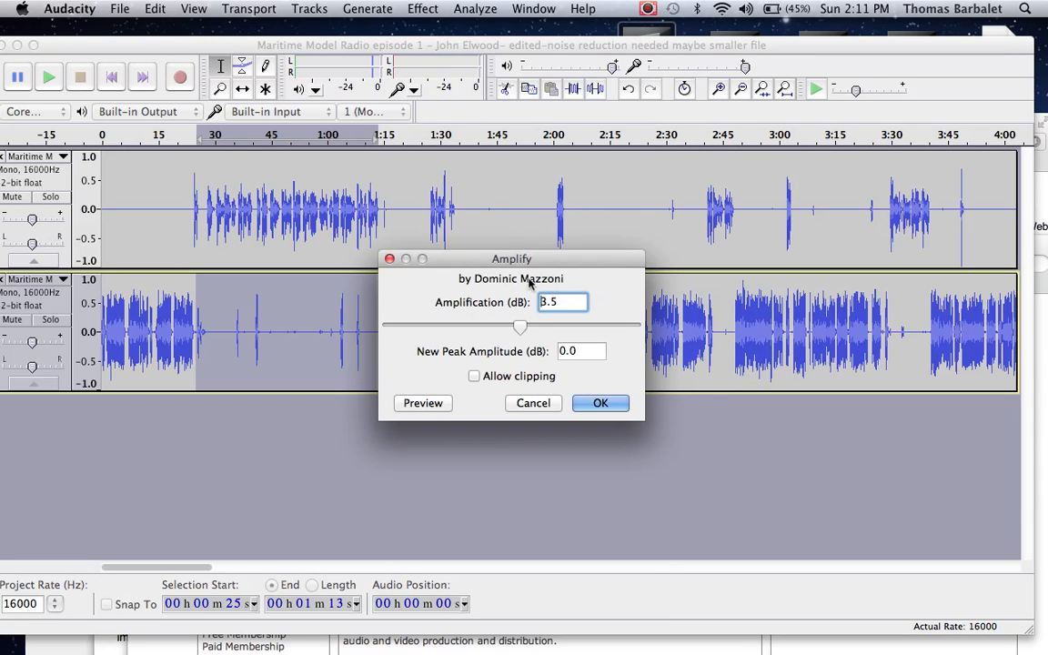
text(-5)
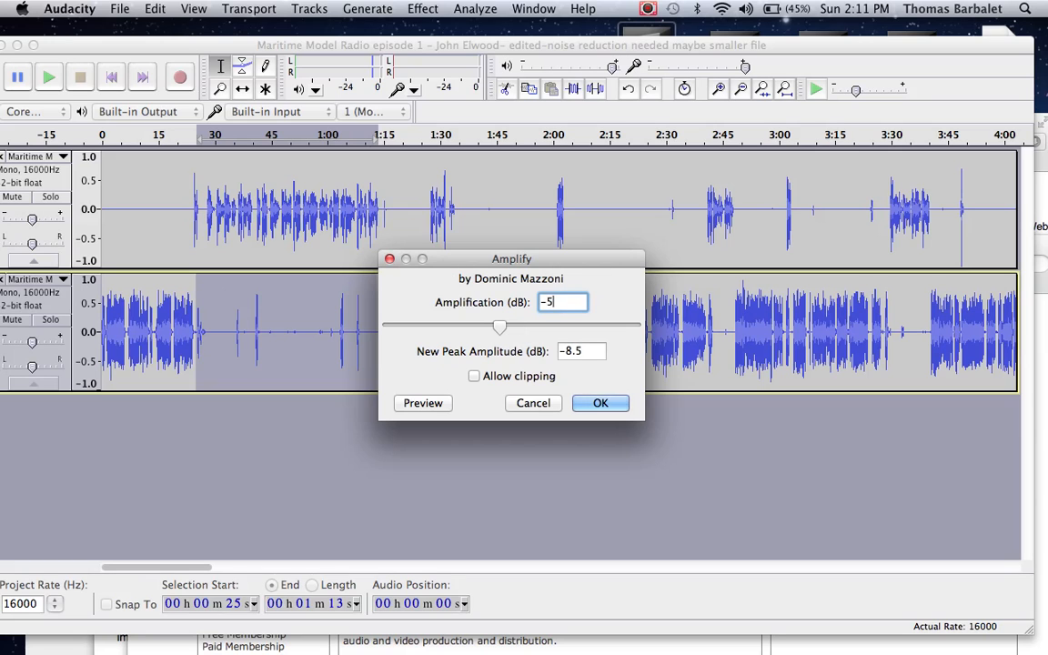
click(599, 402)
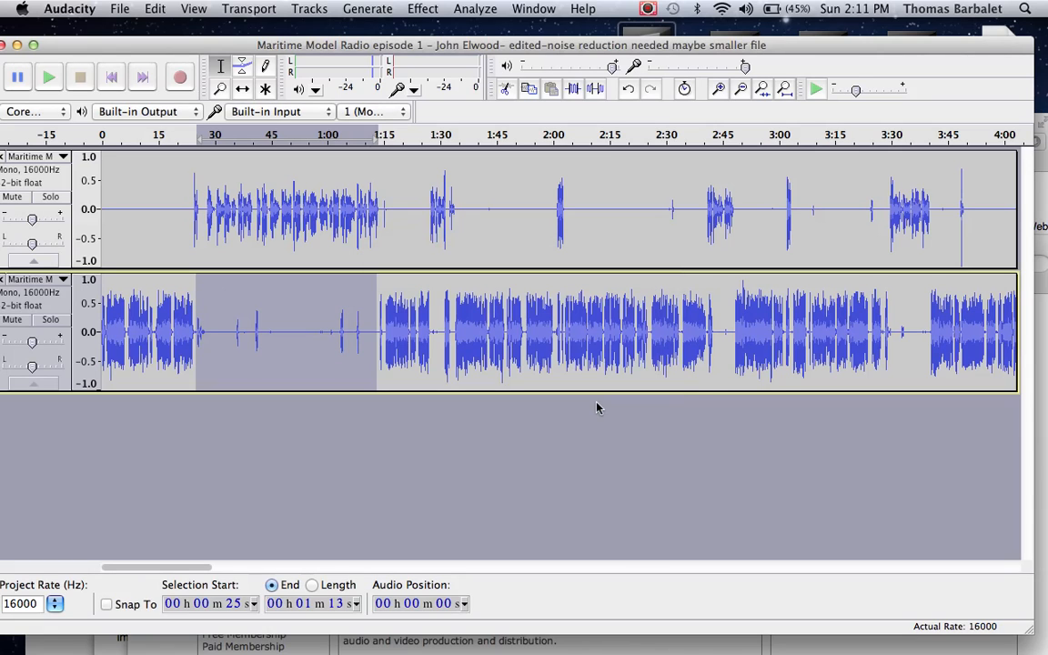
Step: Silence the lower track between 2:40 and 2:48, while the upper track's speaker is talking
click(241, 211)
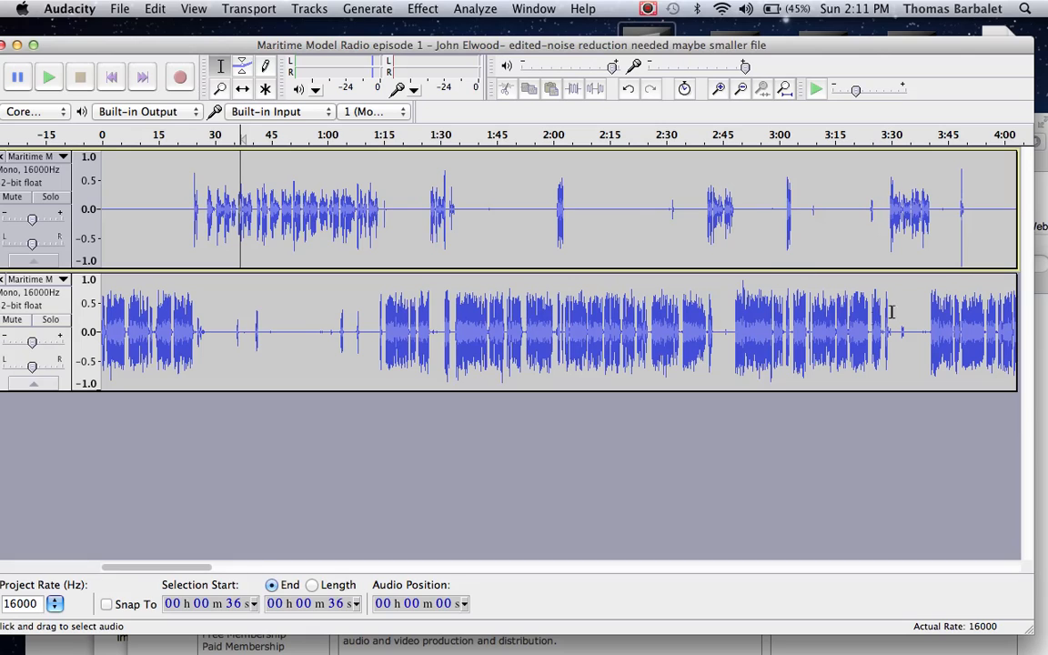
click(708, 311)
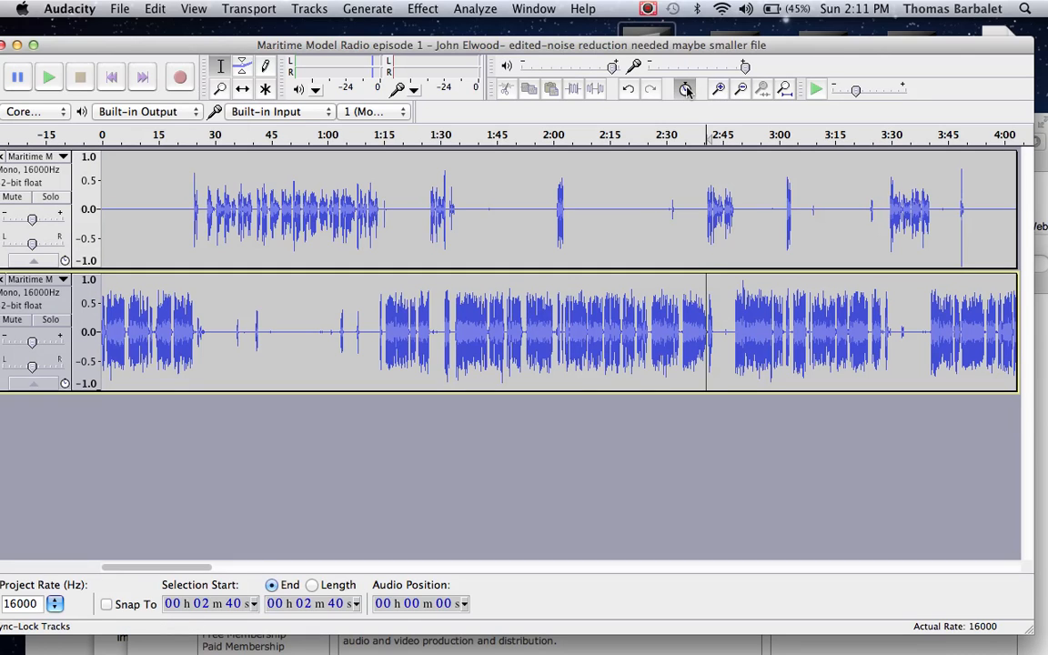
click(720, 89)
click(720, 89)
click(719, 90)
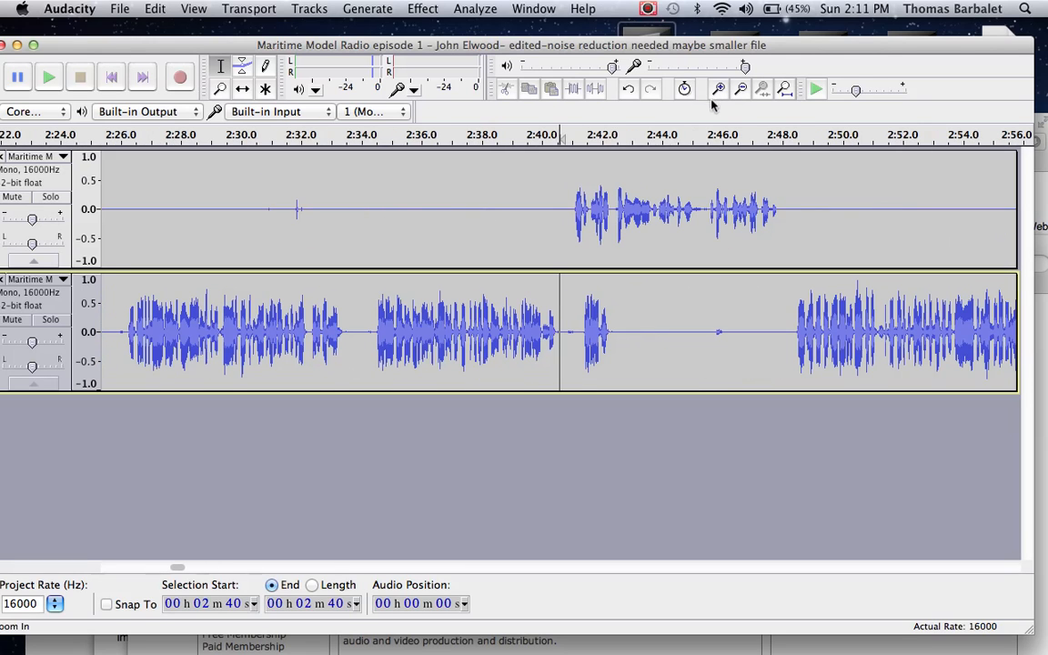
drag(565, 327, 790, 329)
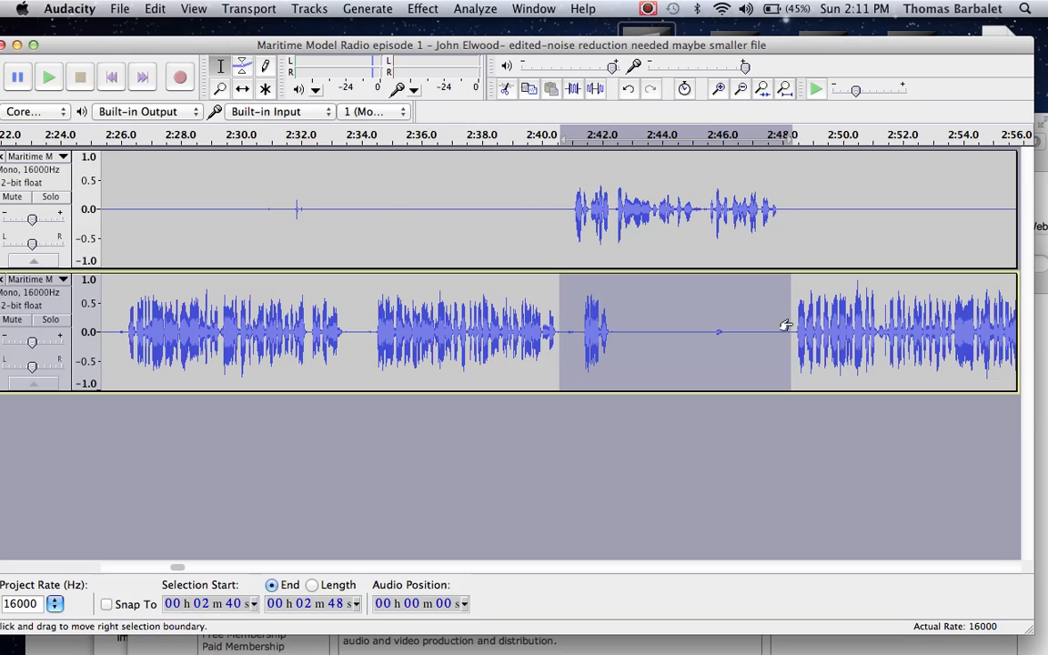
click(596, 90)
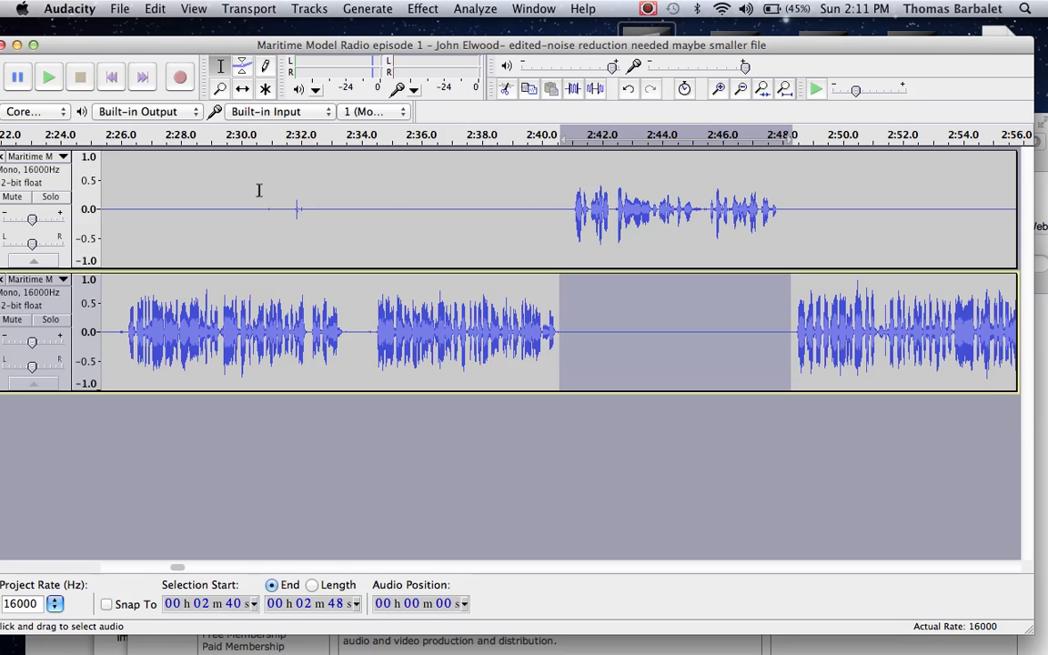
Step: Silence the upper track between 2:21 and 2:37, covering the small noise there
drag(455, 226, 201, 172)
click(599, 92)
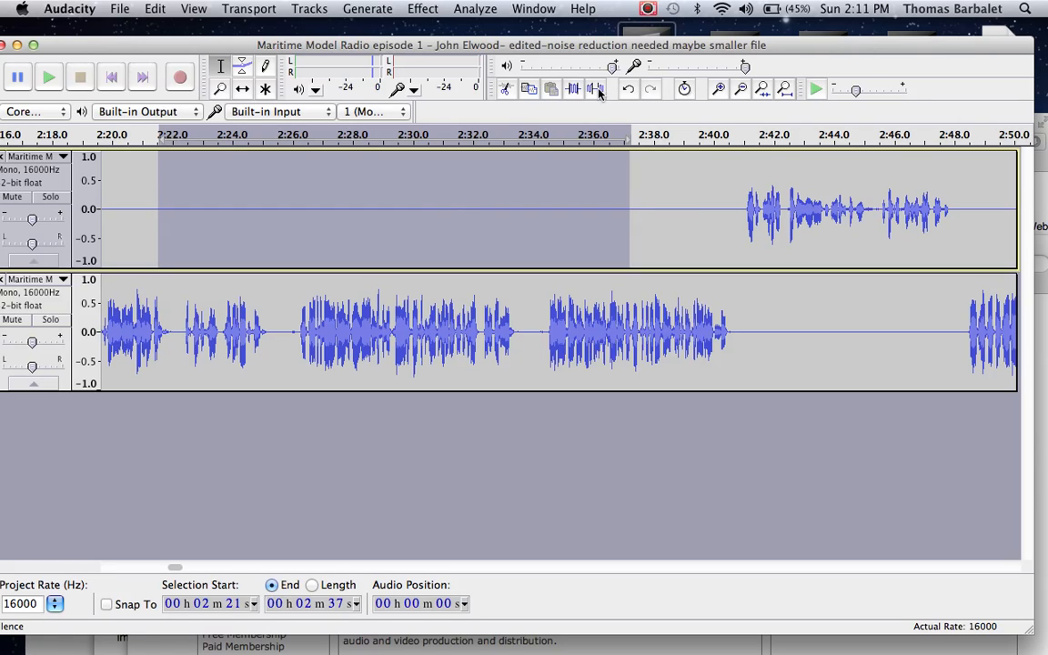
Step: Repeat the -5 dB Amplify on the lower track between 2:00 and 2:03, under the upper track's short remark
drag(695, 218, 169, 273)
drag(139, 316, 275, 299)
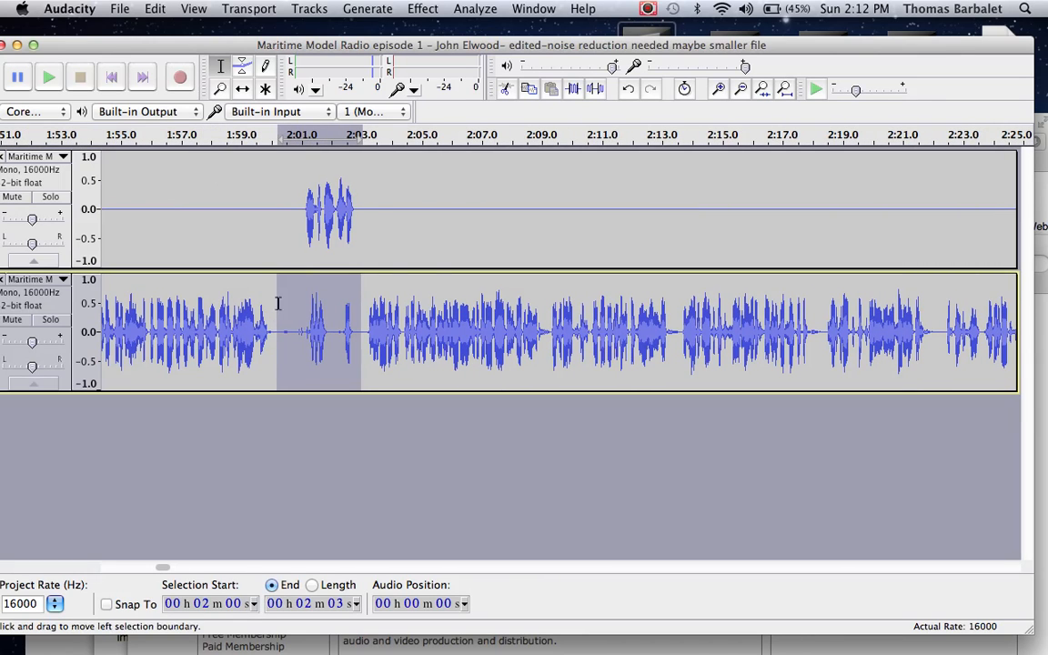
click(422, 8)
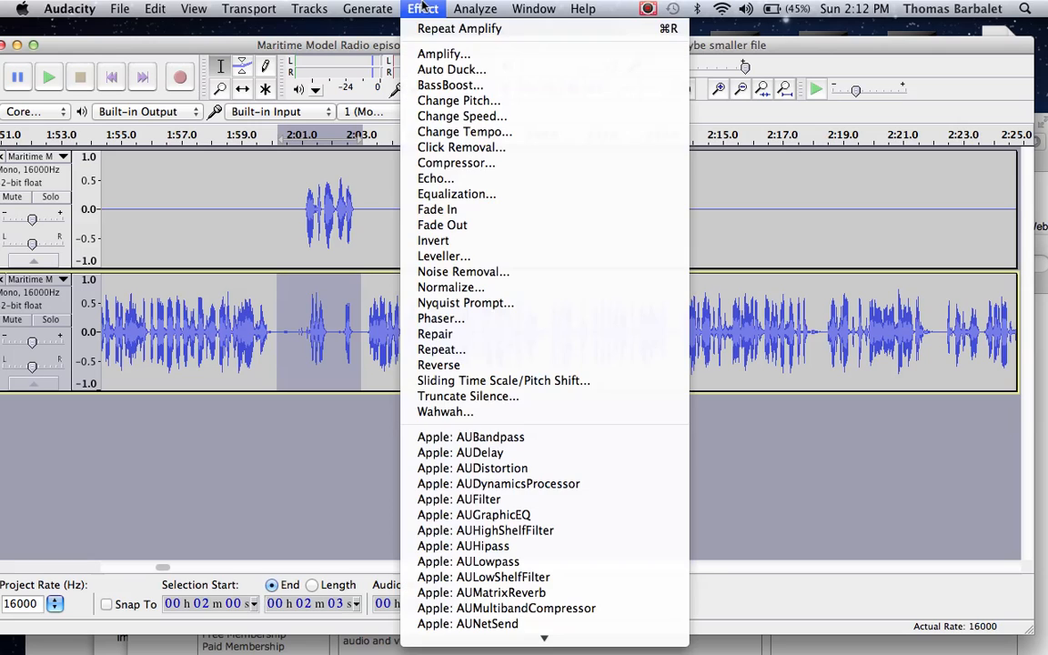
click(427, 28)
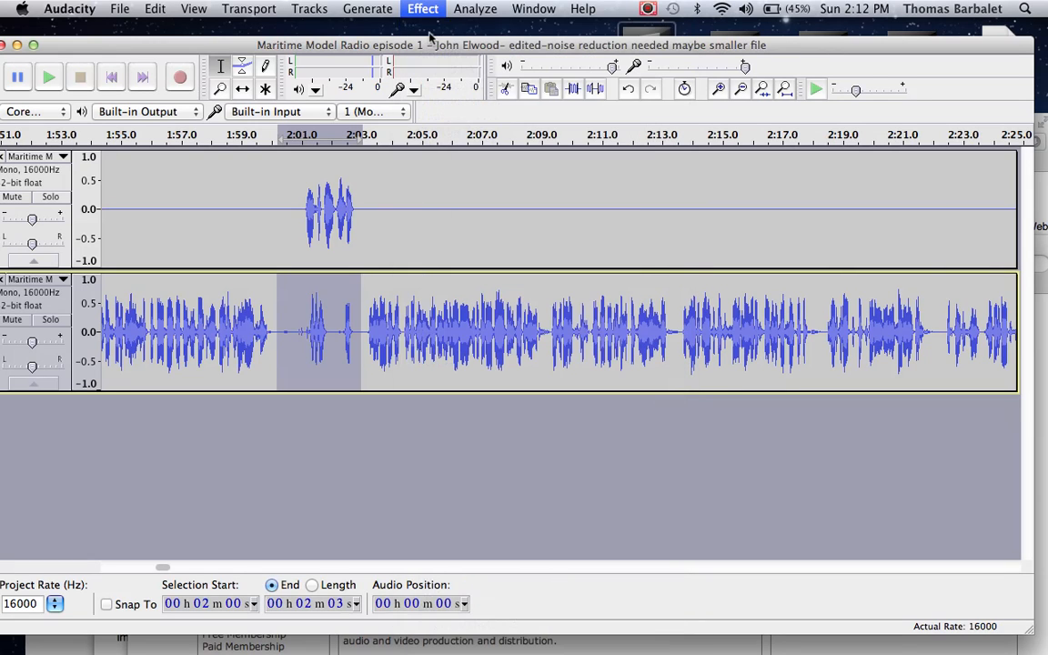
Step: Play both tracks from 2:00 twice to judge the crosstalk under the upper track's short remark
click(291, 318)
key(space)
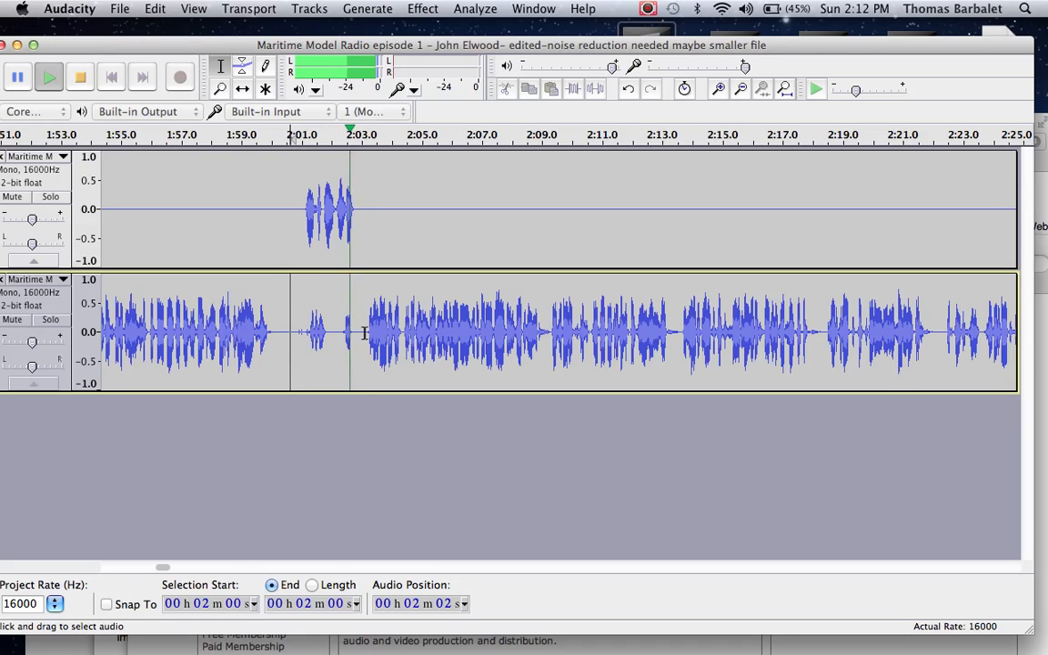
key(space)
key(space)
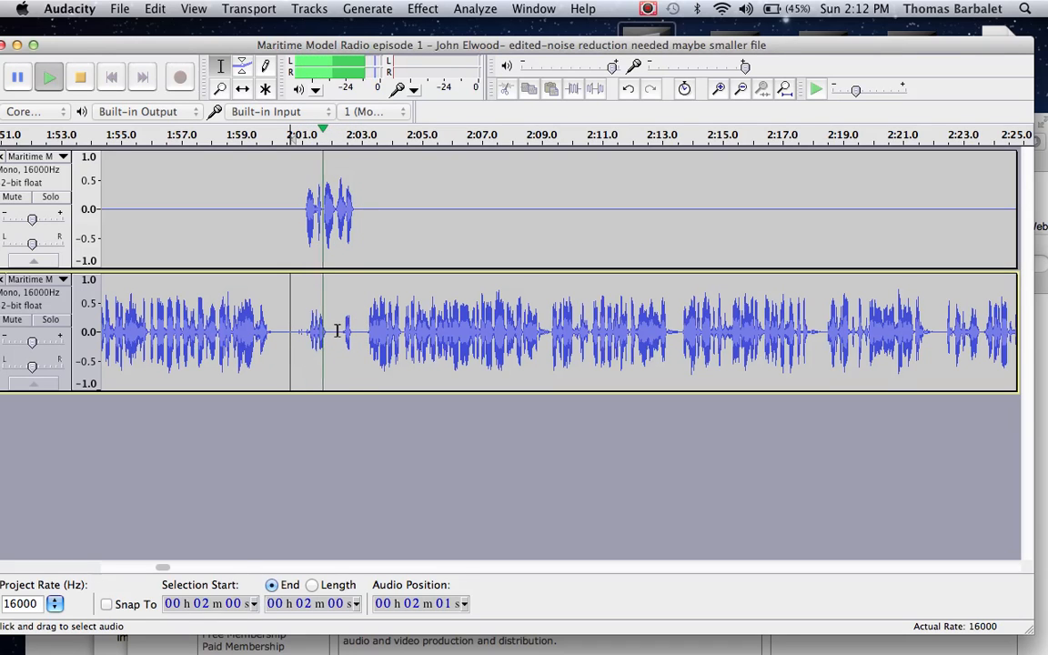
key(space)
Step: Silence the lower track between 2:00 and 2:03, where the upper track's speaker makes a short remark
drag(361, 332, 282, 332)
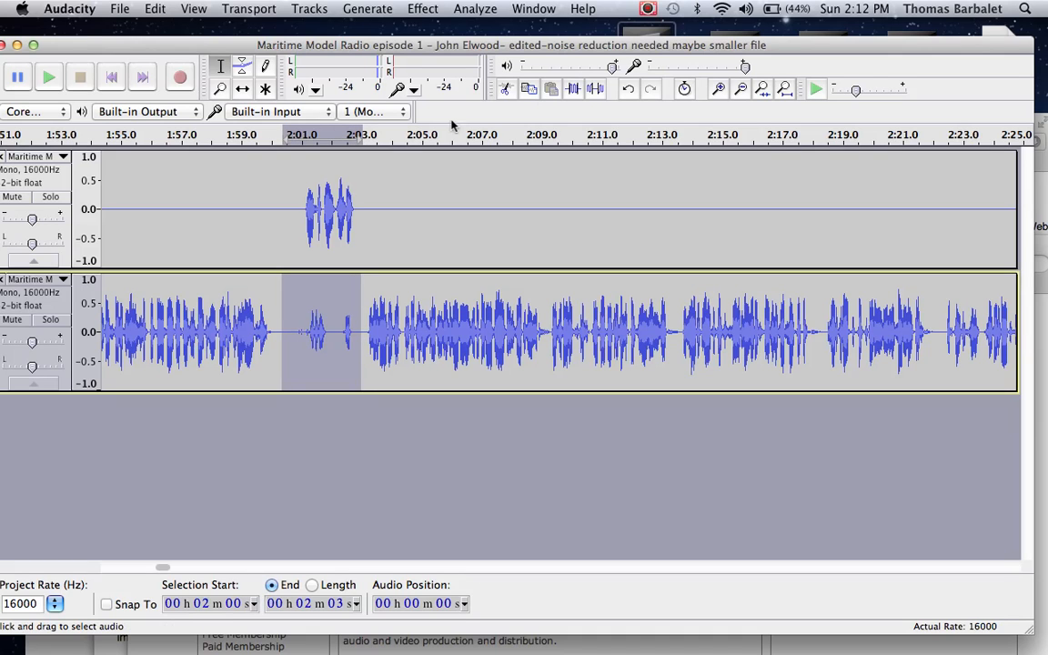
click(595, 88)
click(482, 203)
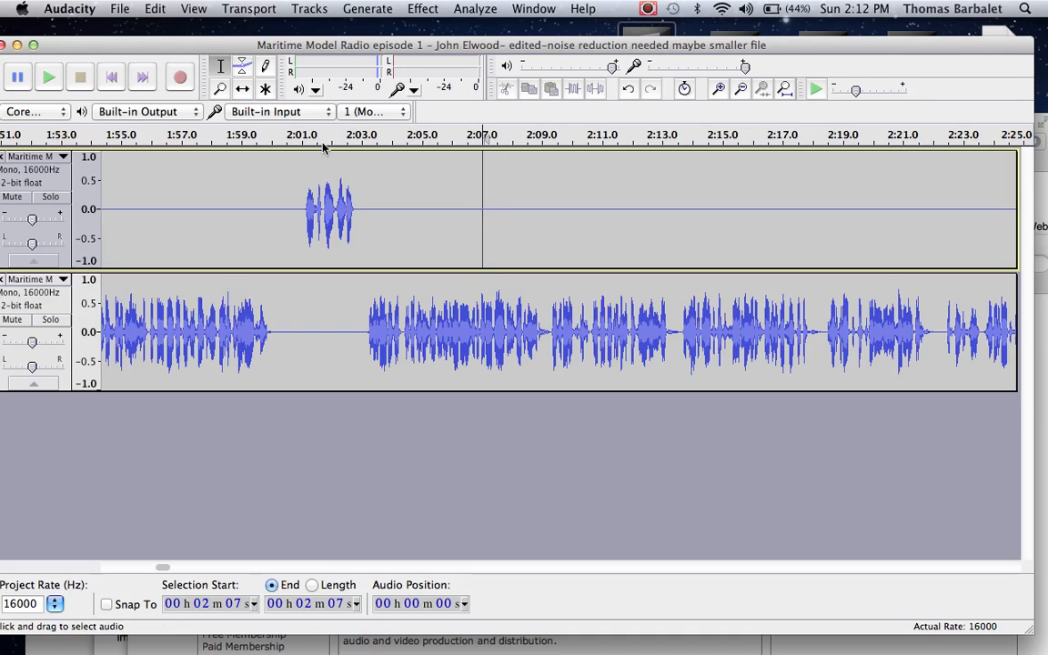
Step: Export the project to the Desktop as a 16-bit PCM WAV named mrr1_flat, accepting the mono mixdown
click(121, 8)
click(175, 224)
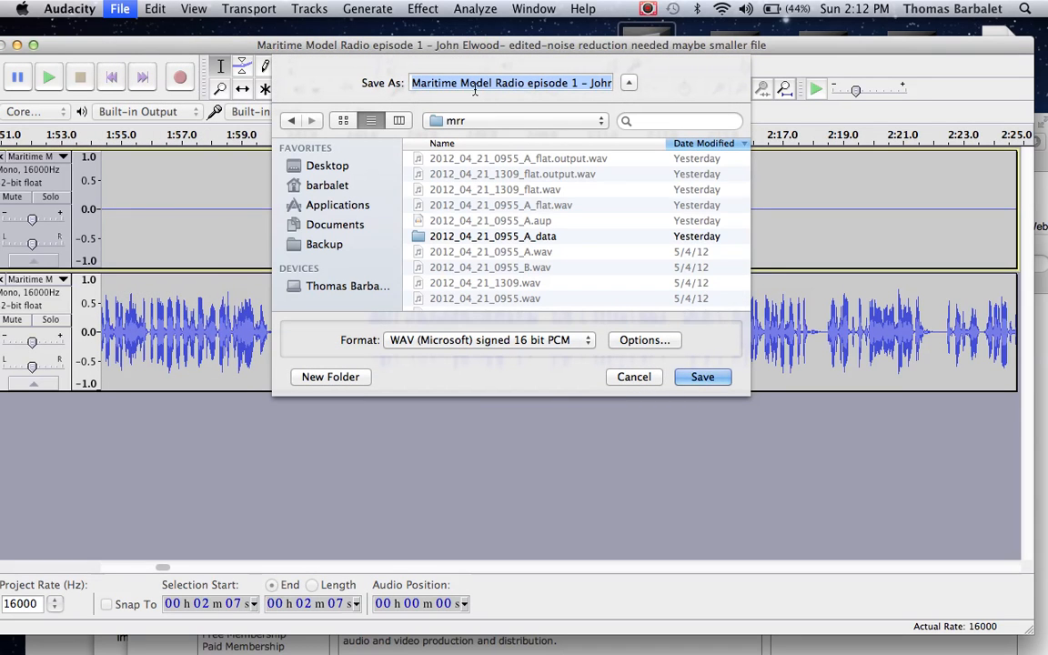
click(484, 122)
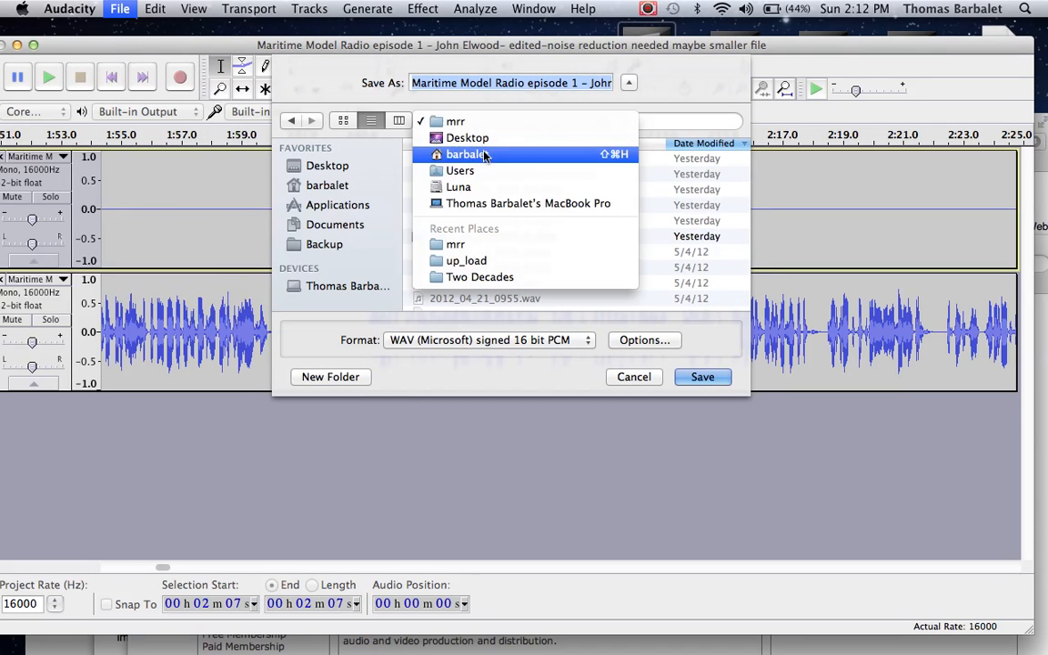
click(477, 137)
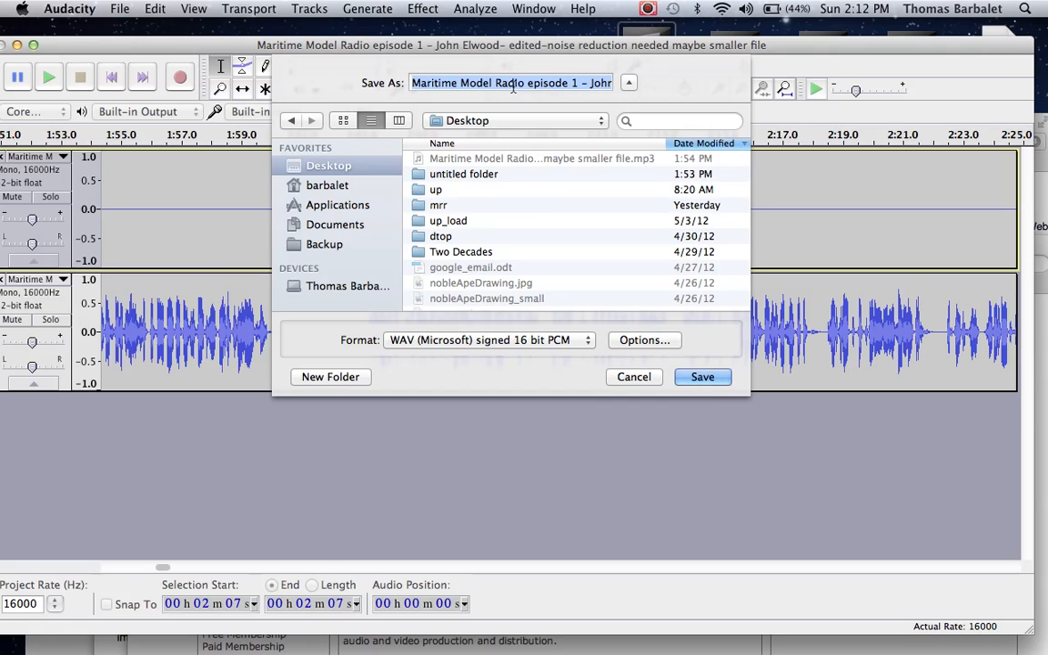
text(M)
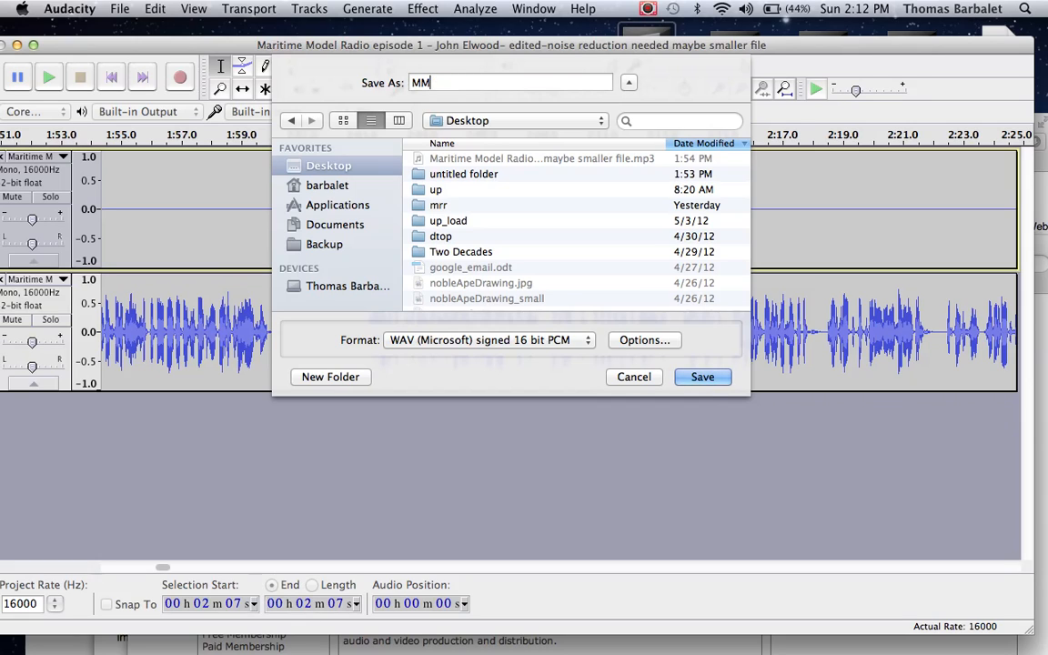
text(mrr1_flat)
click(705, 374)
click(696, 402)
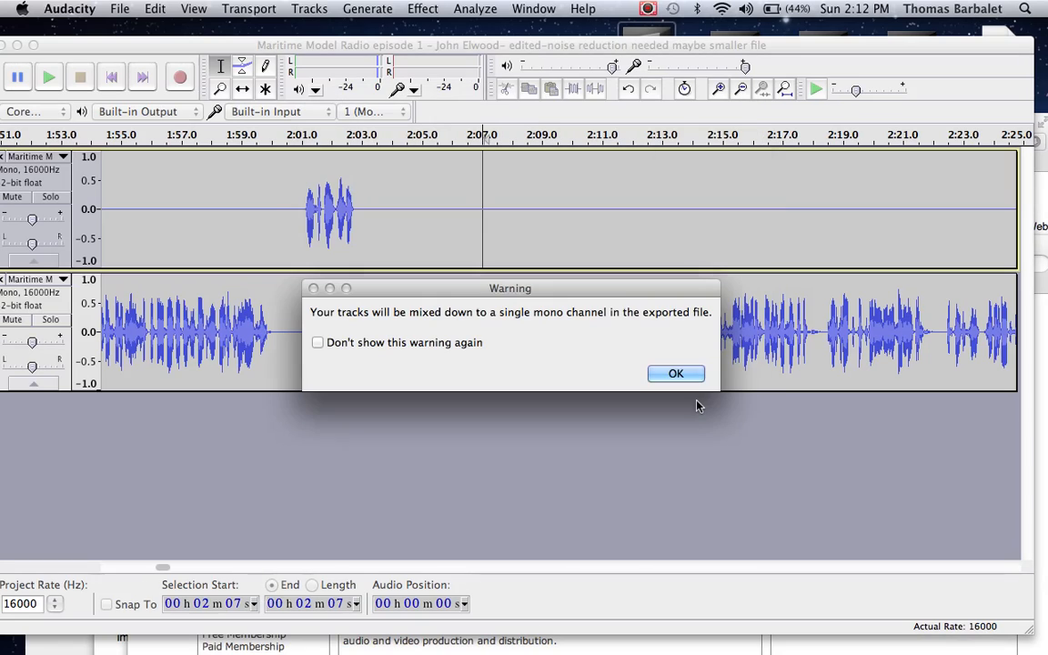
click(688, 376)
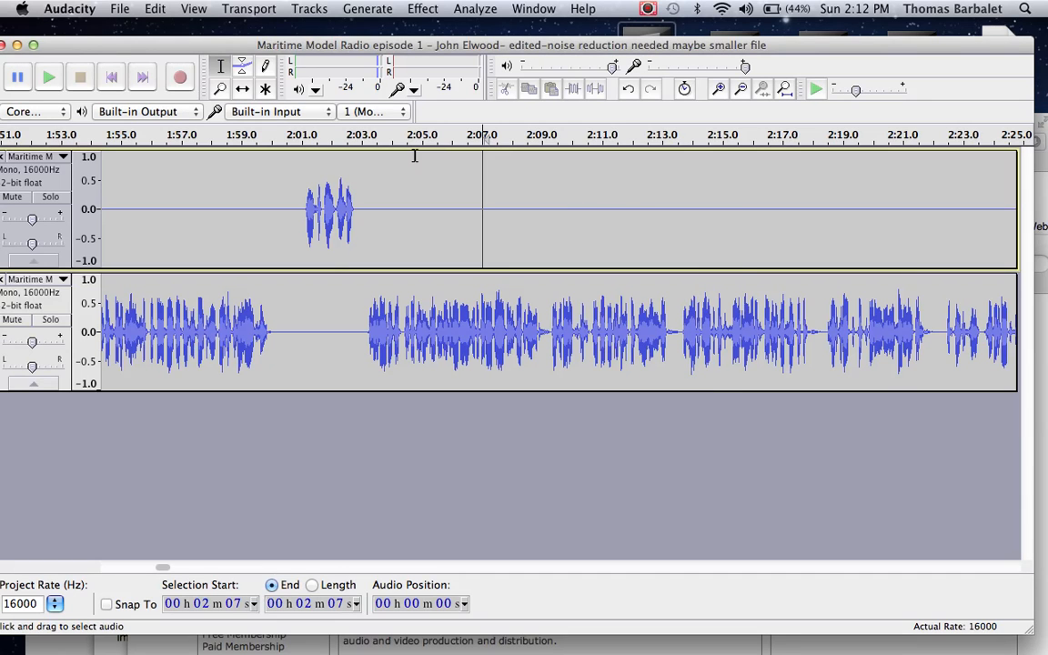
Step: Close the Audacity project, both browser windows and the Finder window, and select mrr1_flat.wav on the desktop
key(super+w)
click(442, 216)
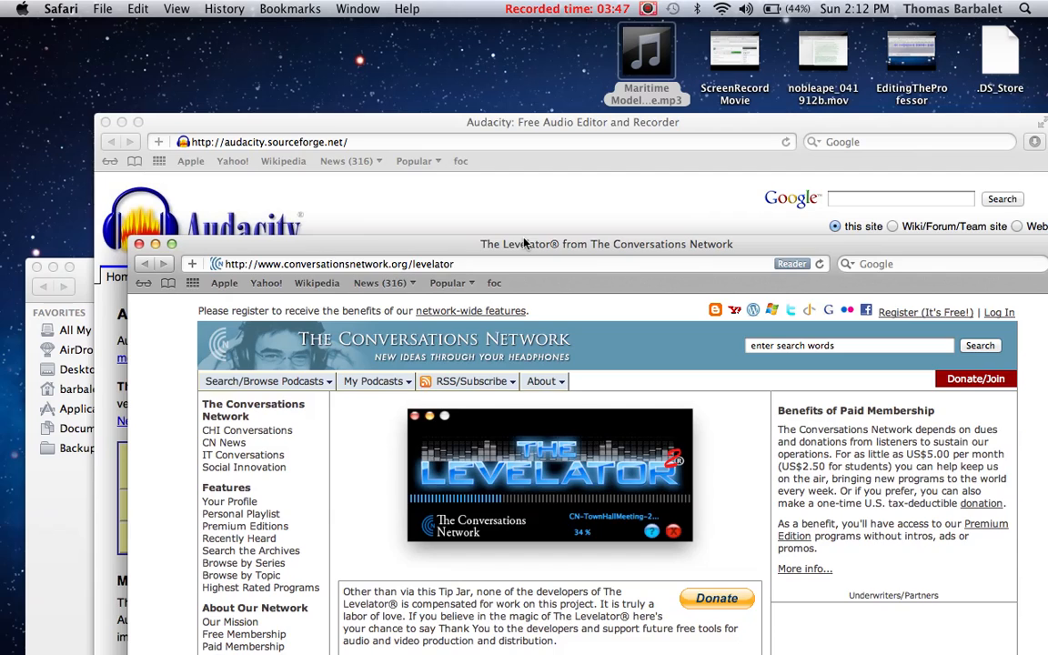
key(super+w)
key(super+w)
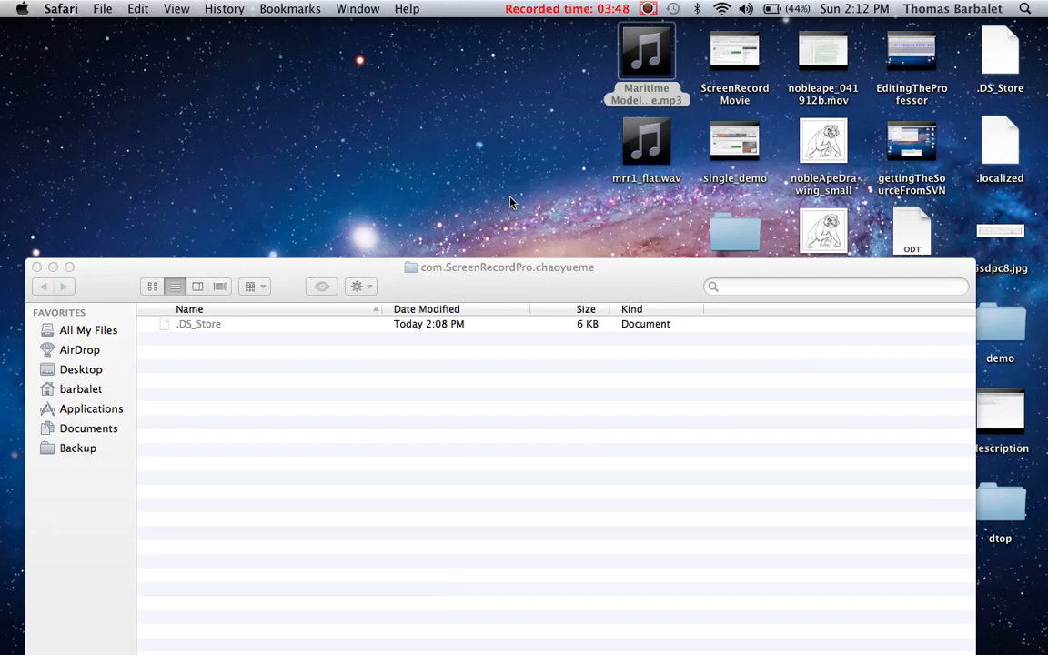
click(527, 283)
key(super+w)
click(647, 139)
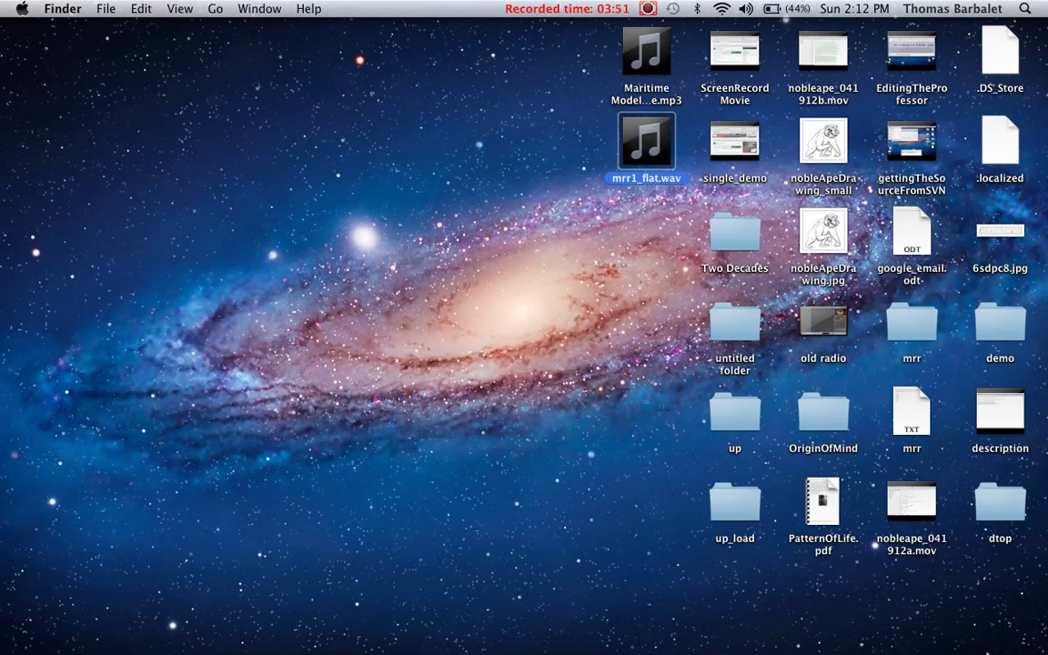
Step: Launch Levelator from the Applications folder, process mrr1_flat.wav with it, and close it once processing is complete
mouse_move(966, 637)
click(920, 629)
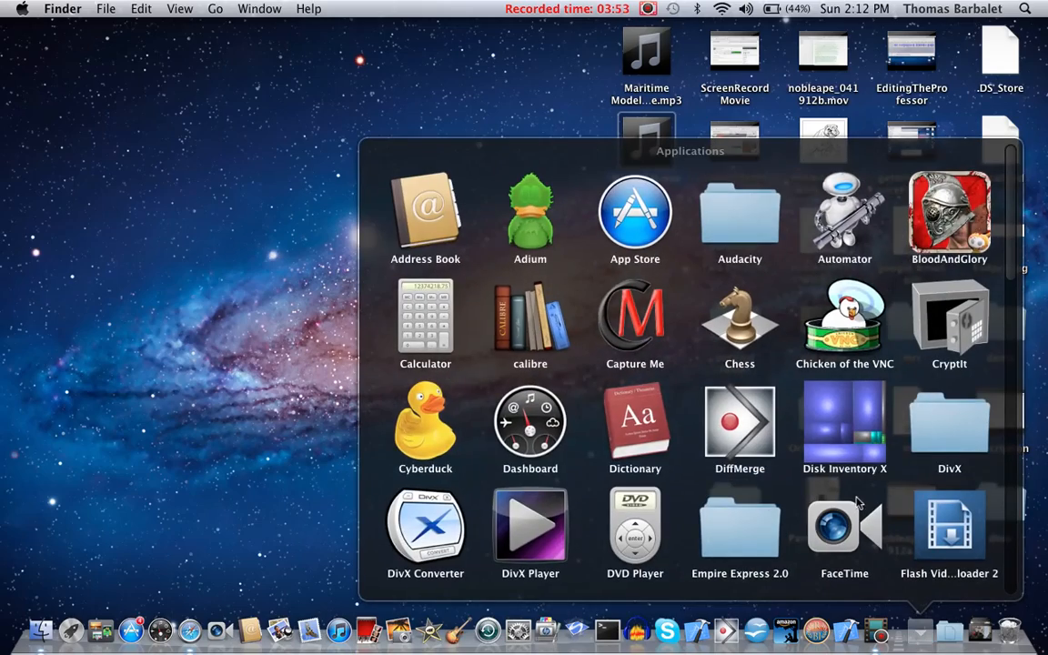
scroll(662, 384, down, 10)
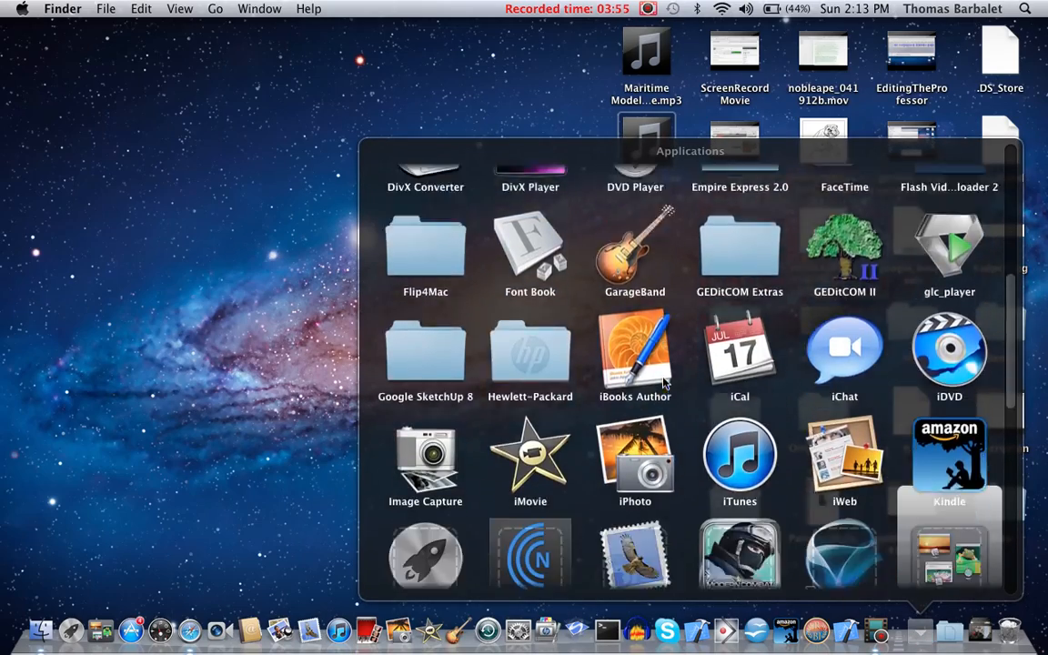
key(Left)
key(Left)
key(Left)
key(Left)
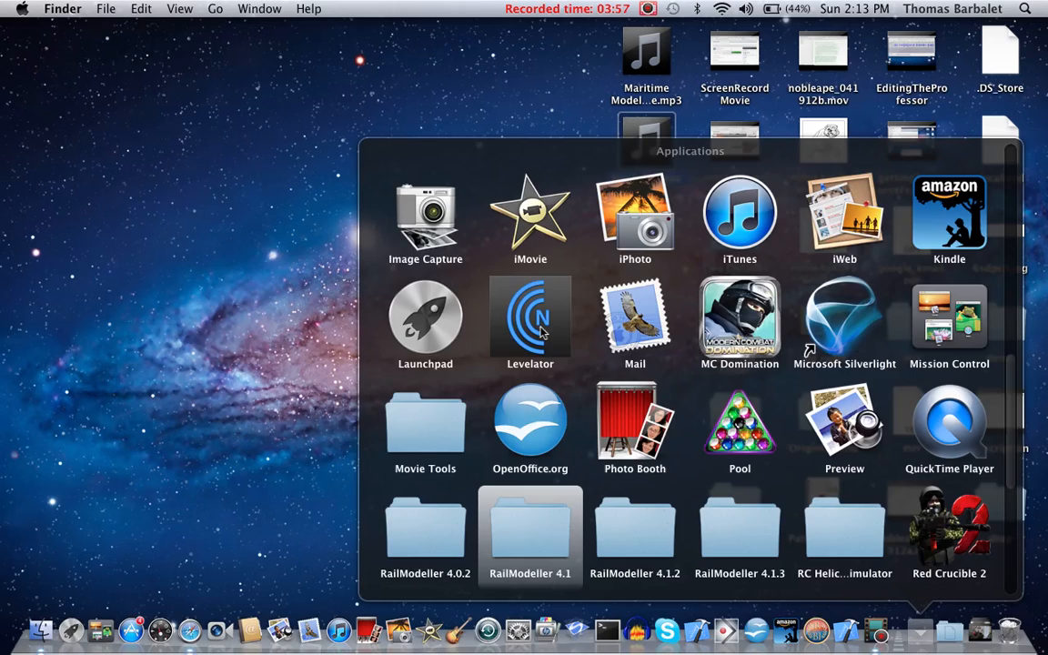
click(541, 333)
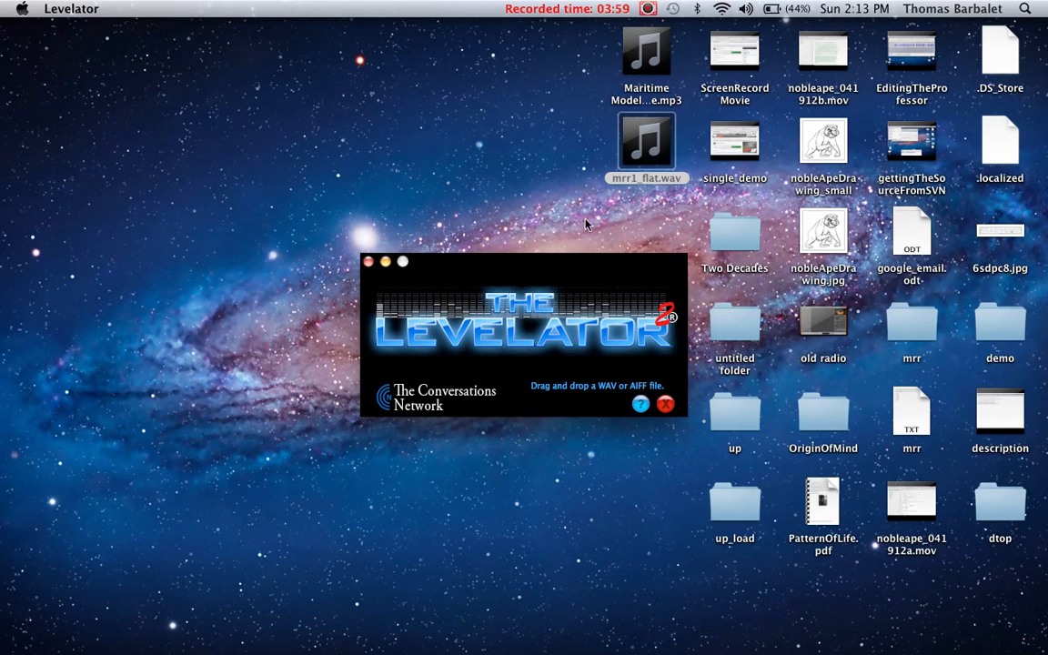
drag(650, 152, 589, 340)
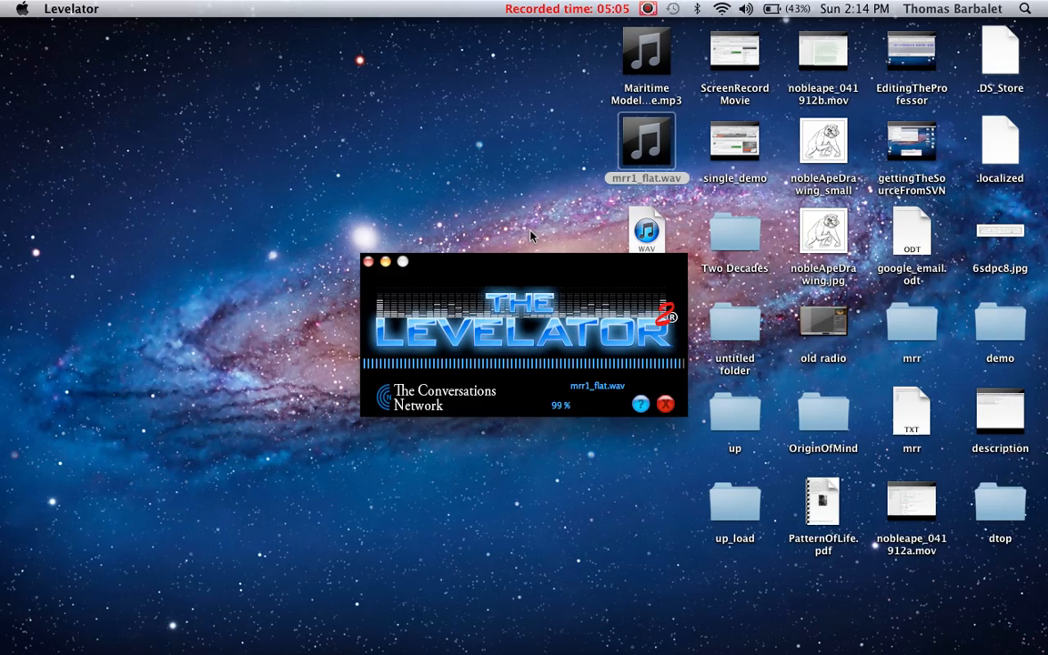
click(368, 262)
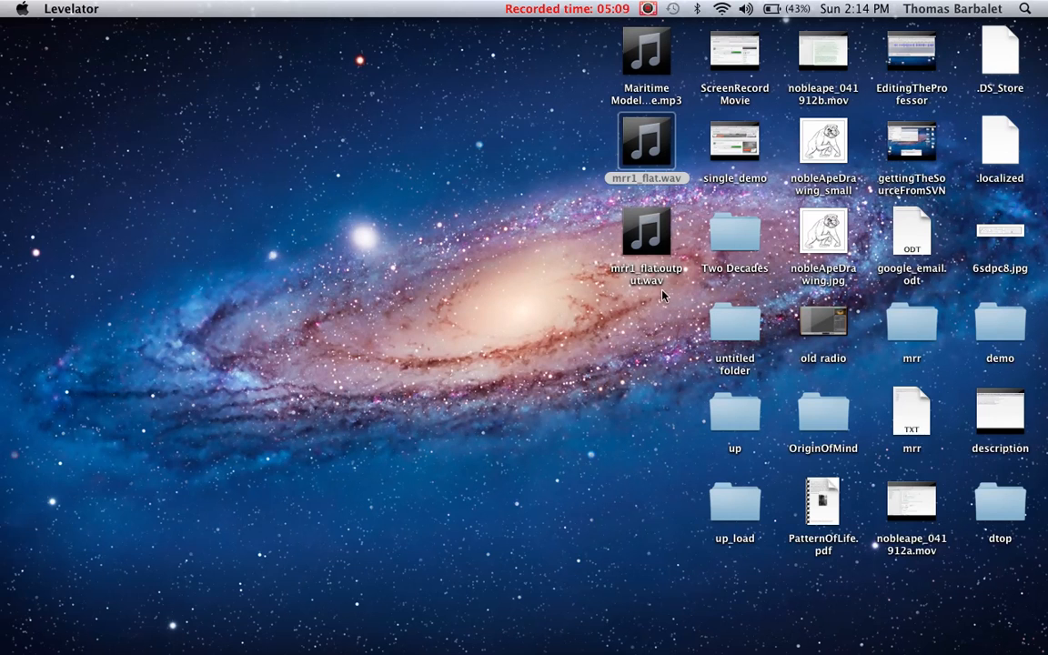
Step: Open the levelled file mrr1_flat.output.wav in Audacity
drag(646, 234, 639, 629)
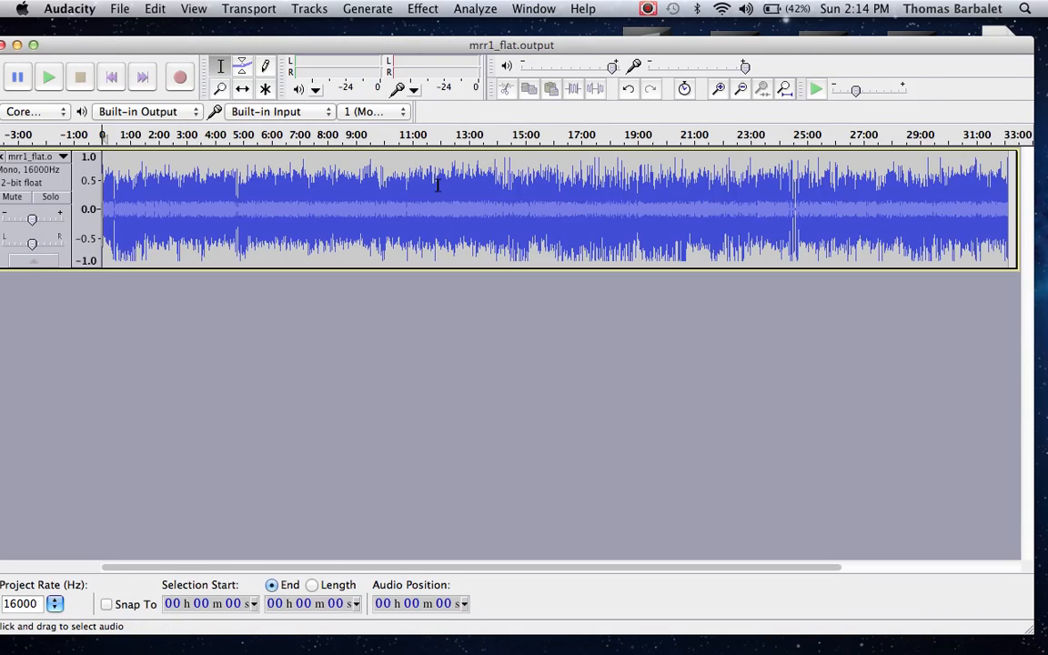
click(719, 88)
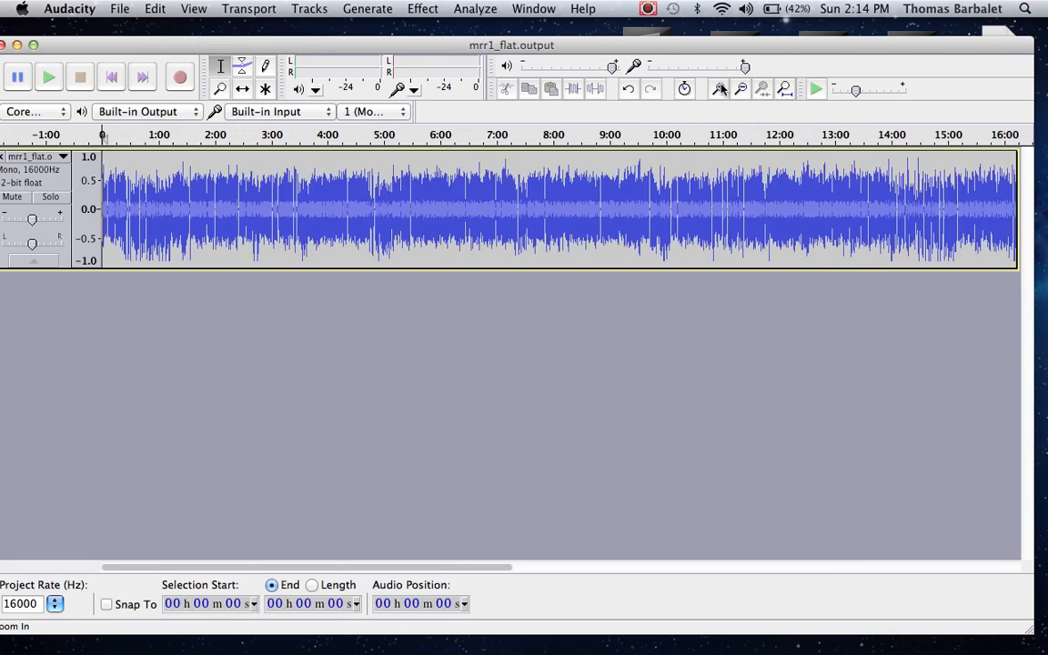
click(719, 89)
click(718, 88)
click(719, 88)
click(719, 89)
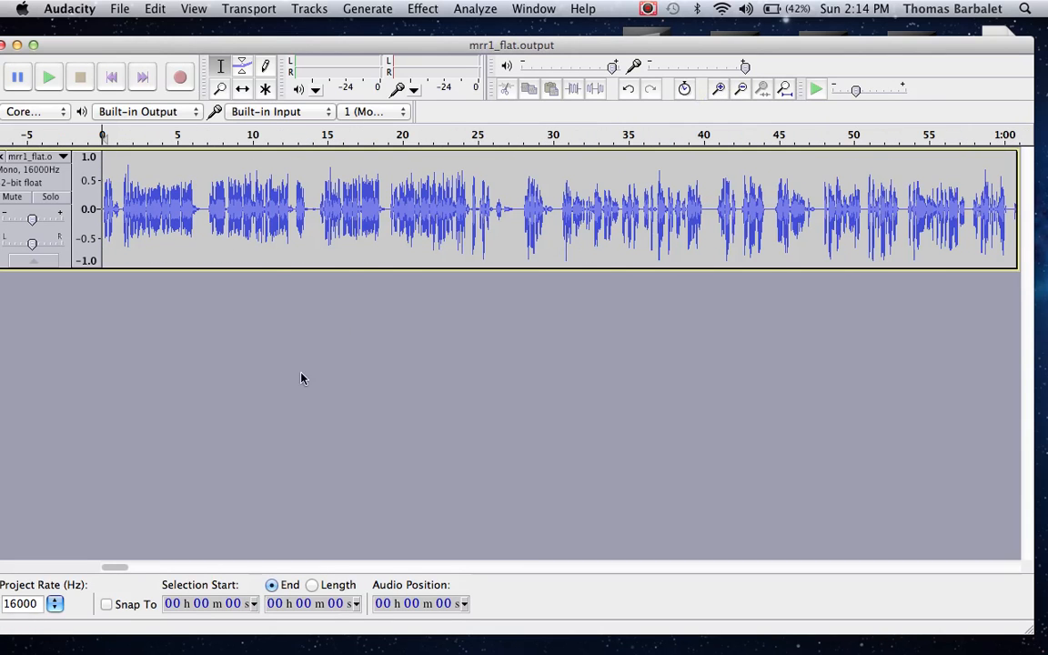
Step: Play the levelled track from 1:32 twice to check the quiet noise before the speech resumes
click(132, 568)
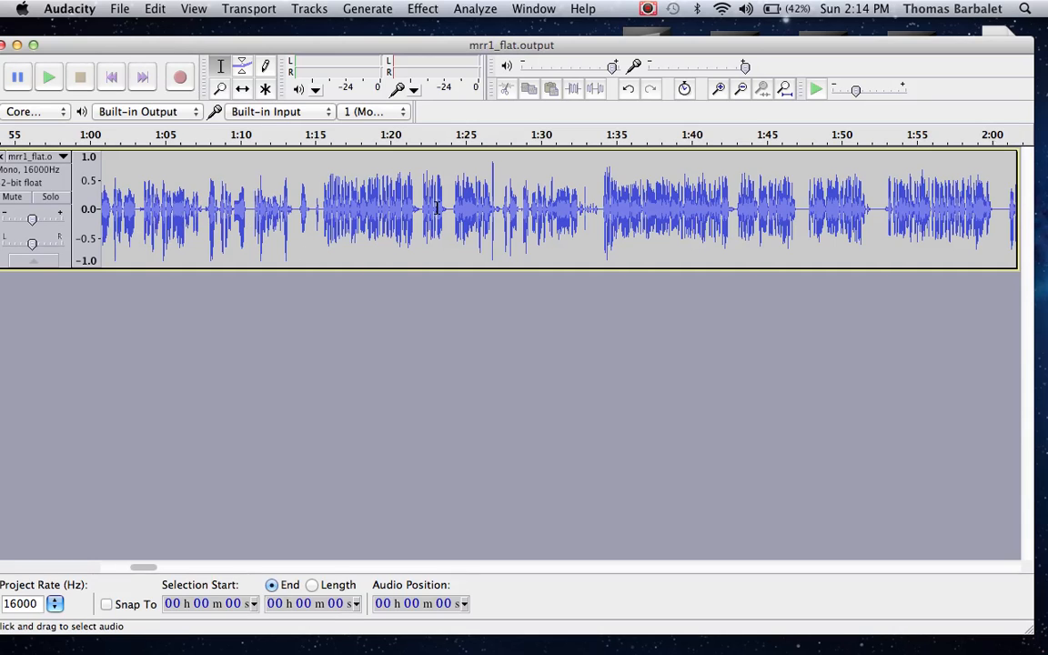
click(579, 212)
key(space)
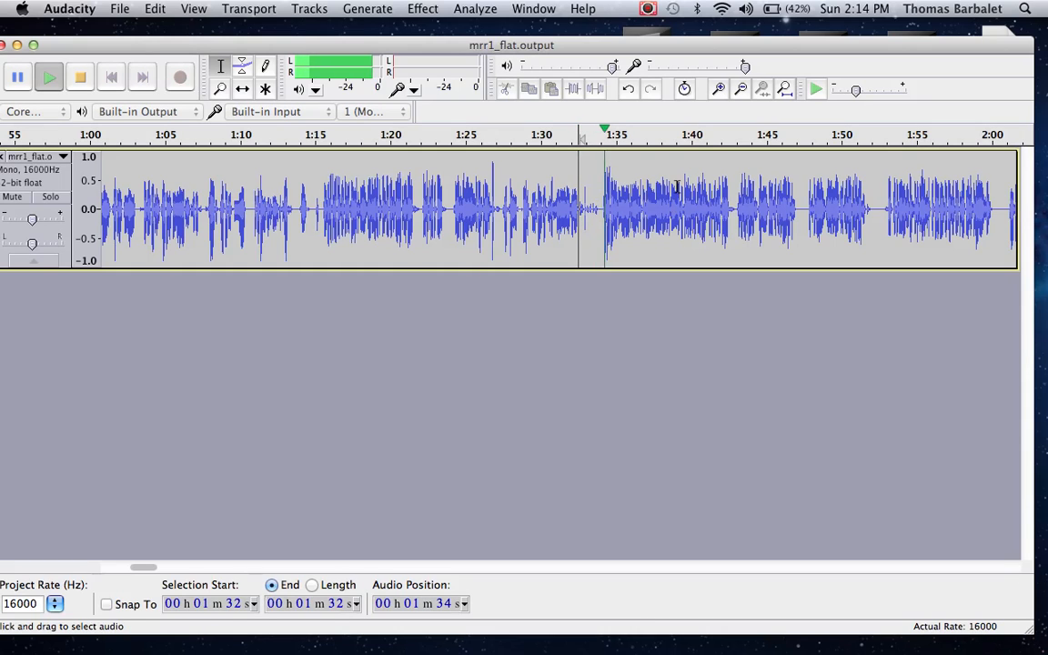
key(space)
key(space)
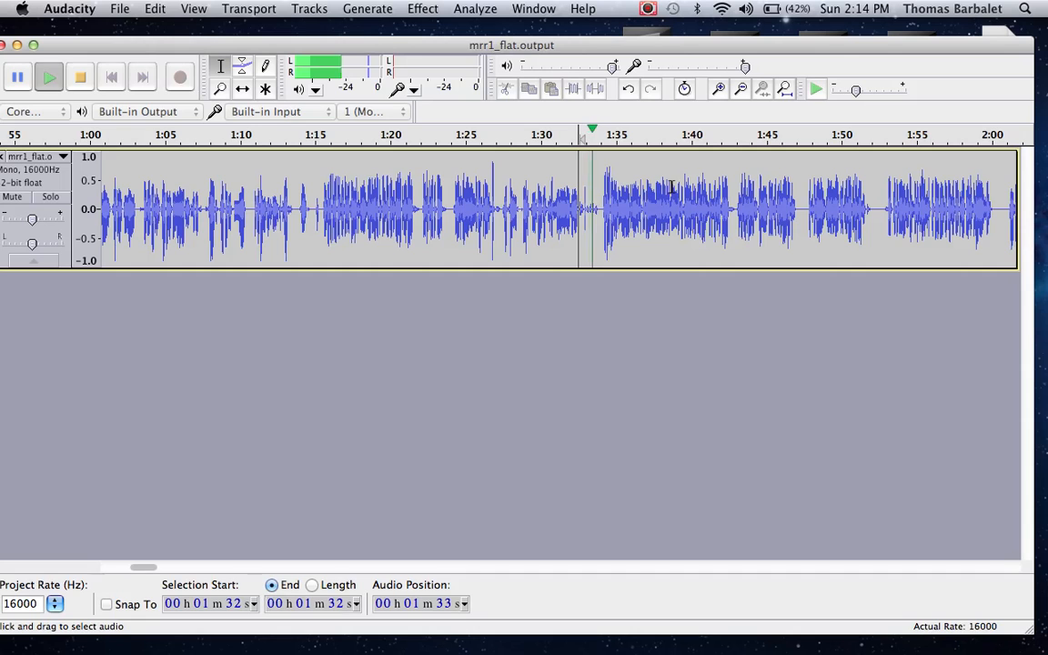
key(space)
Step: Return to the start of the levelled track and play its opening seconds
click(716, 91)
click(715, 91)
drag(645, 210, 3, 84)
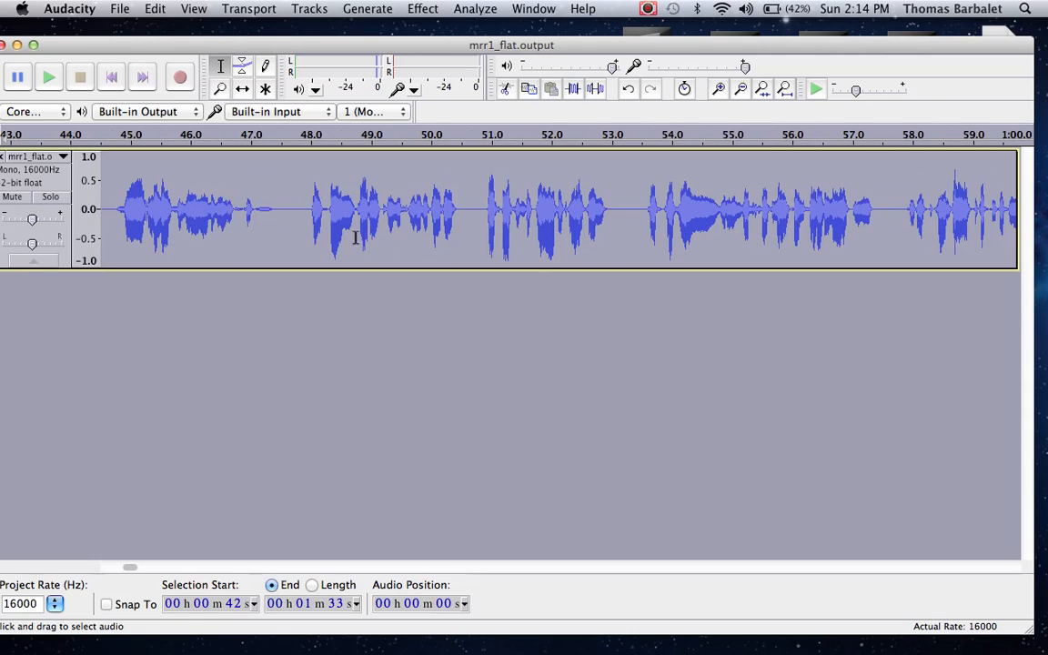
click(356, 220)
click(112, 79)
key(space)
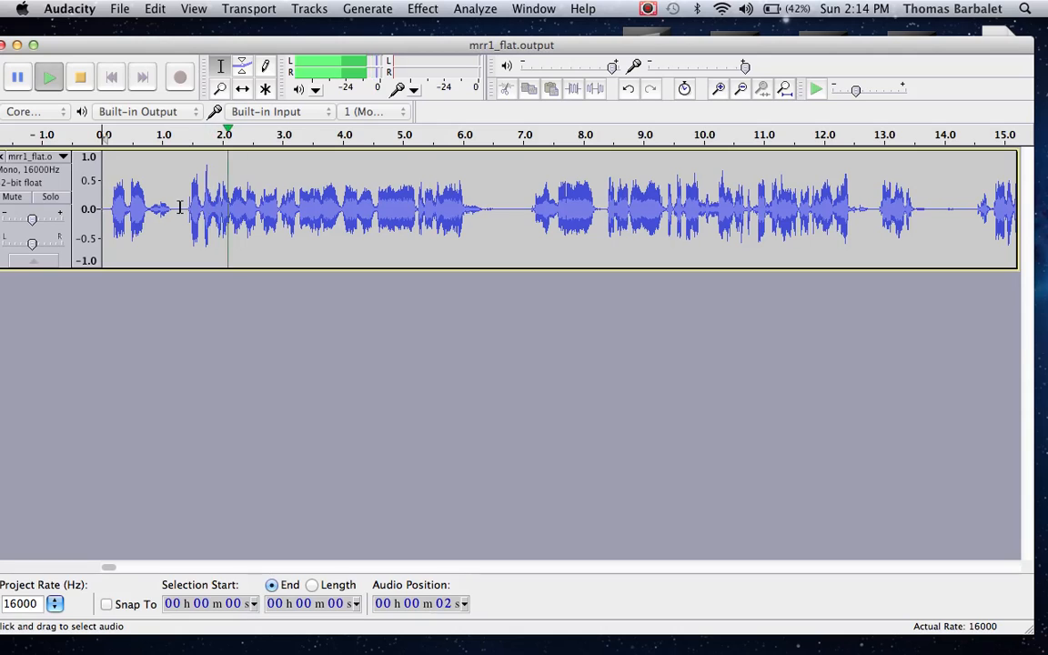
key(space)
Step: Delete the quiet noise between about 0.8 and 1.4 seconds and play the joined speech
drag(185, 211, 151, 211)
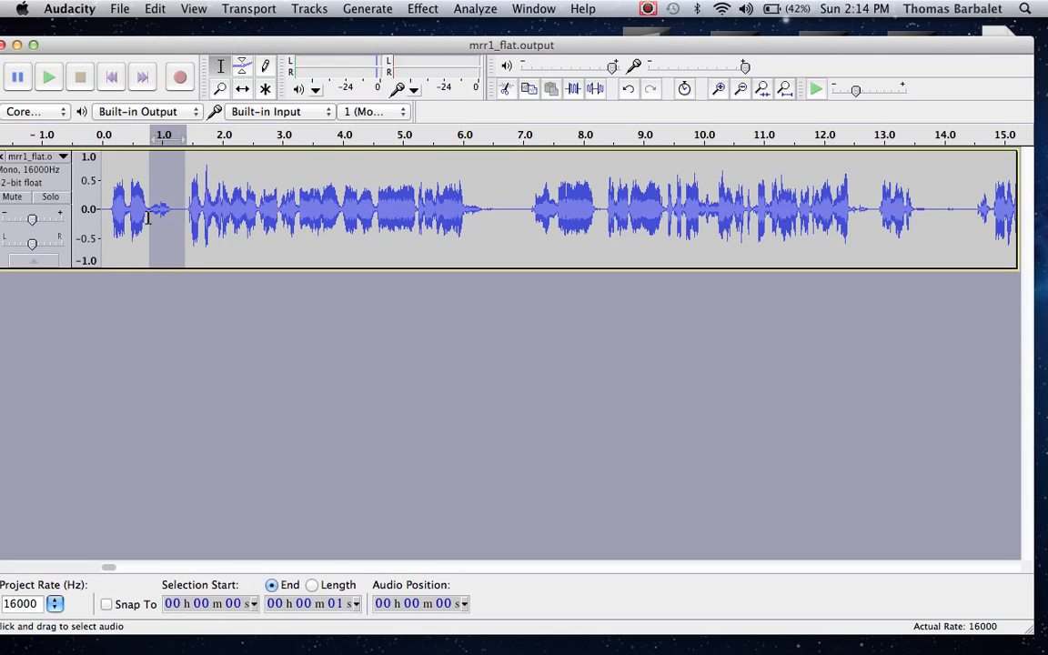
key(space)
key(BackSpace)
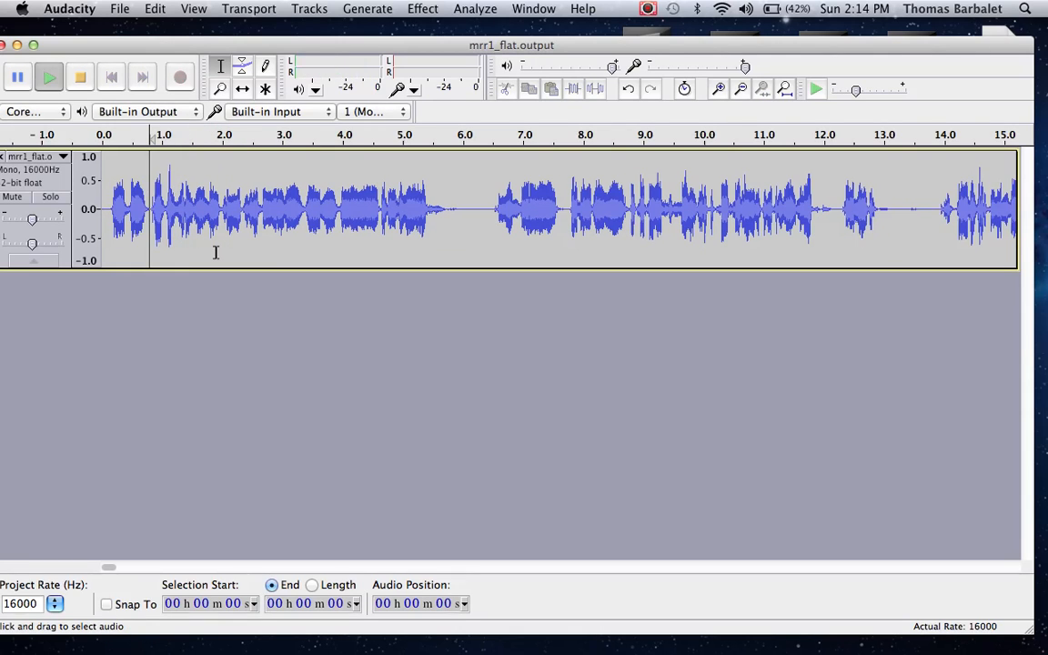
Step: Delete the part of the pause between about 5.8 and 6.4 seconds and play from the cut
click(491, 215)
shift+click(447, 218)
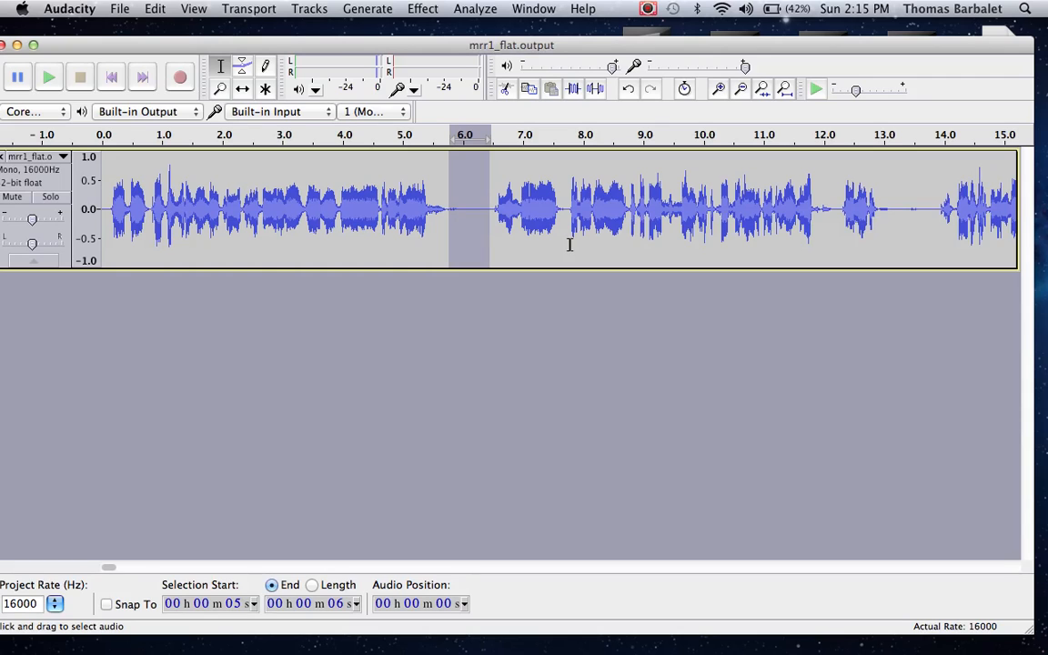
key(Delete)
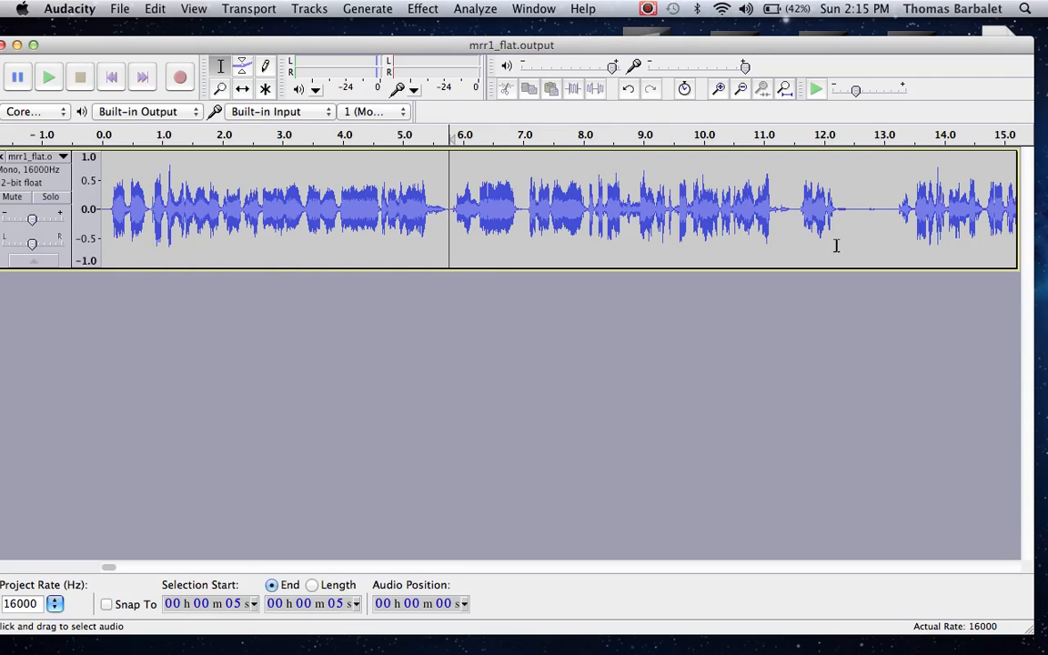
key(space)
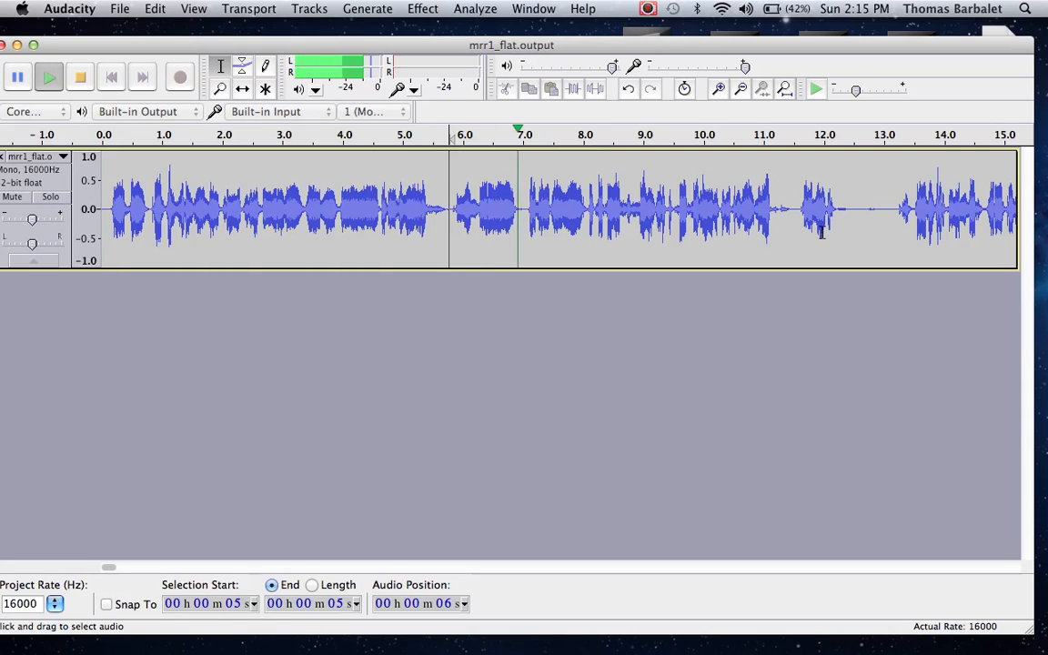
Step: Stop playback and delete the speech between about 5.8 and 7.0 seconds
key(space)
shift+click(521, 215)
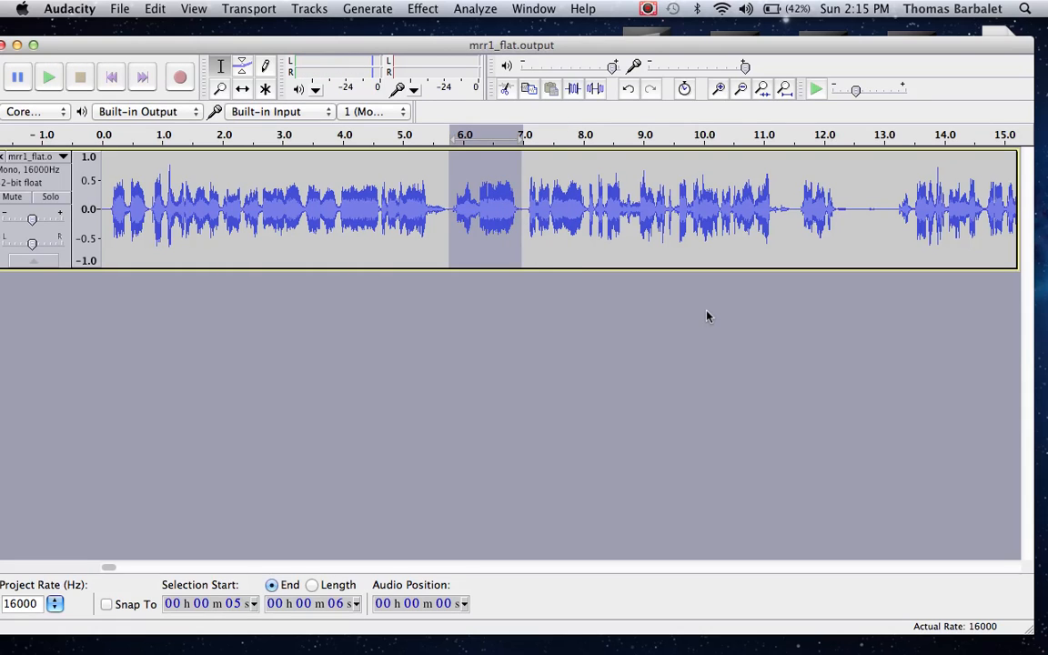
key(super+a)
key(Delete)
key(super+z)
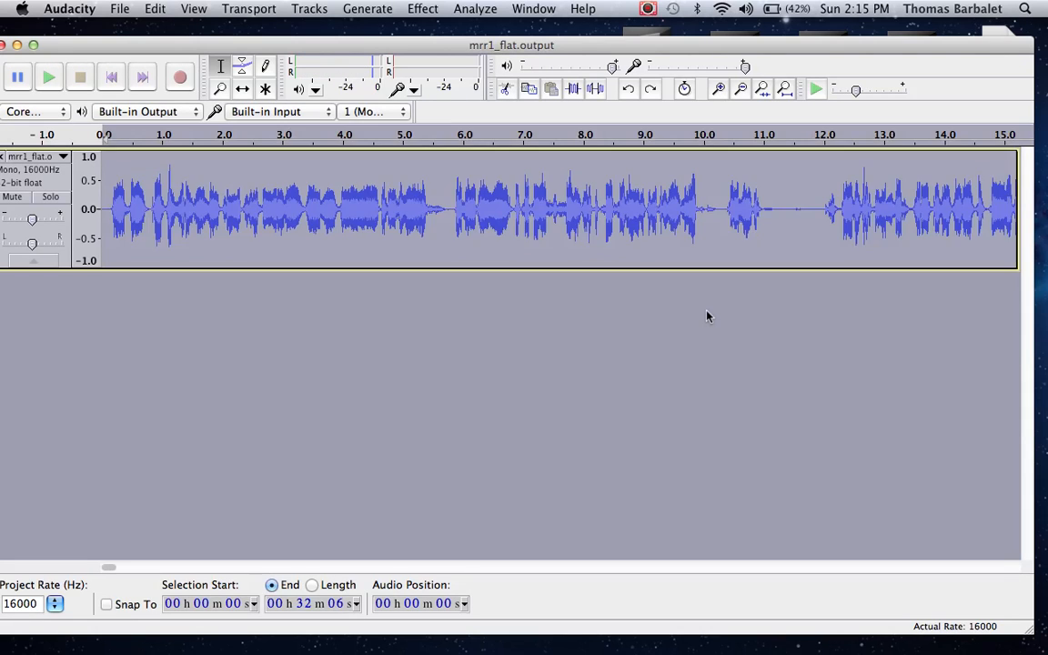
click(385, 208)
key(super+z)
key(space)
Step: Play the joined speech twice from about 4.3 seconds to check the cut
key(space)
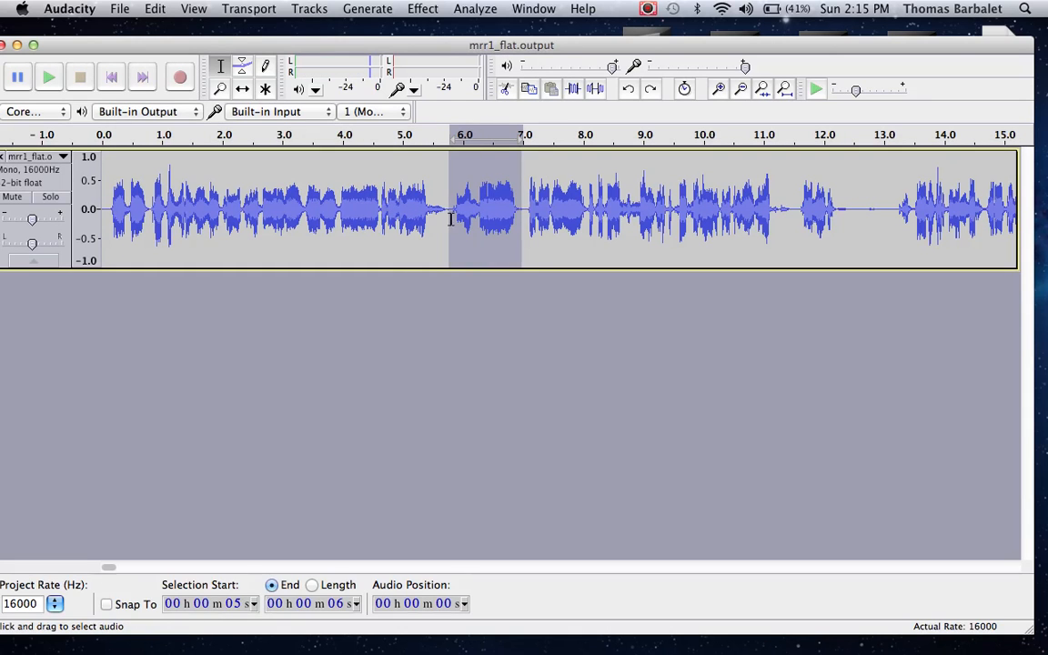
key(Delete)
click(360, 248)
key(space)
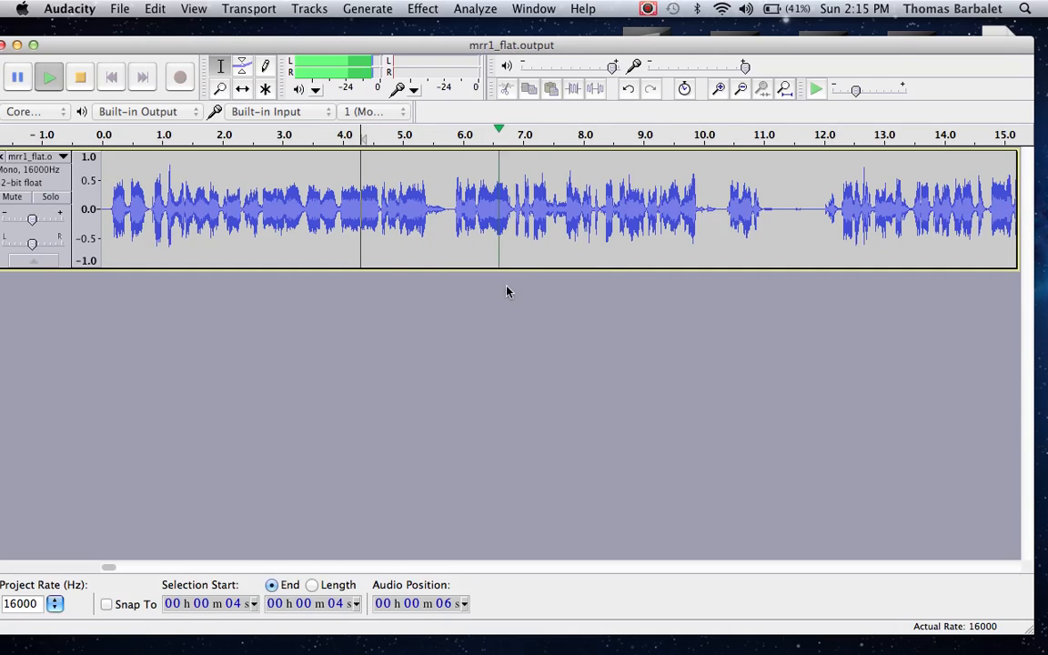
key(space)
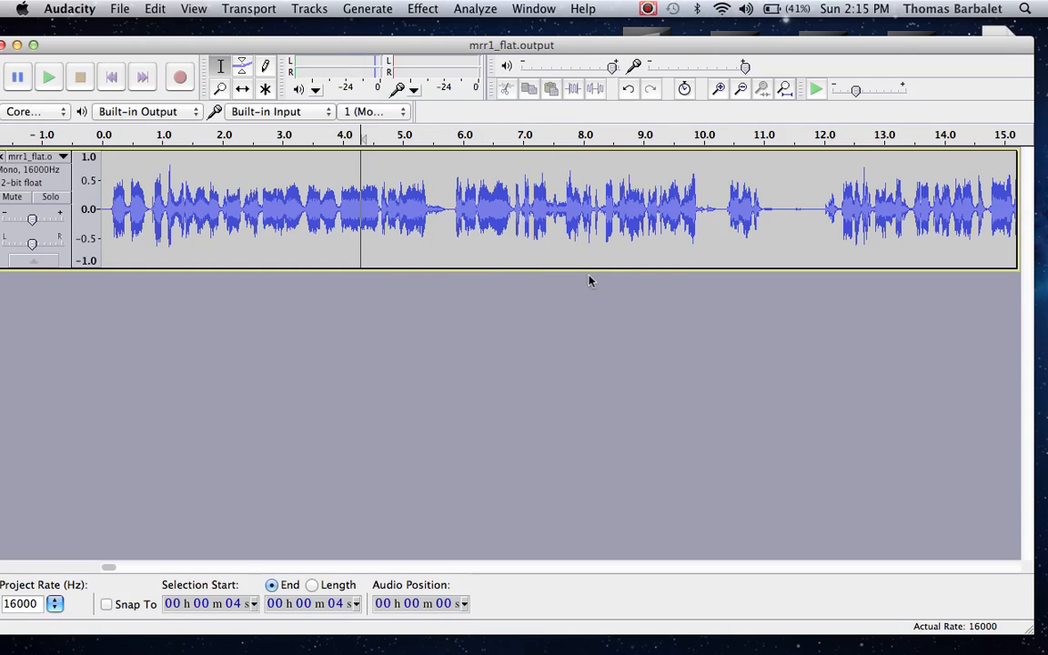
key(space)
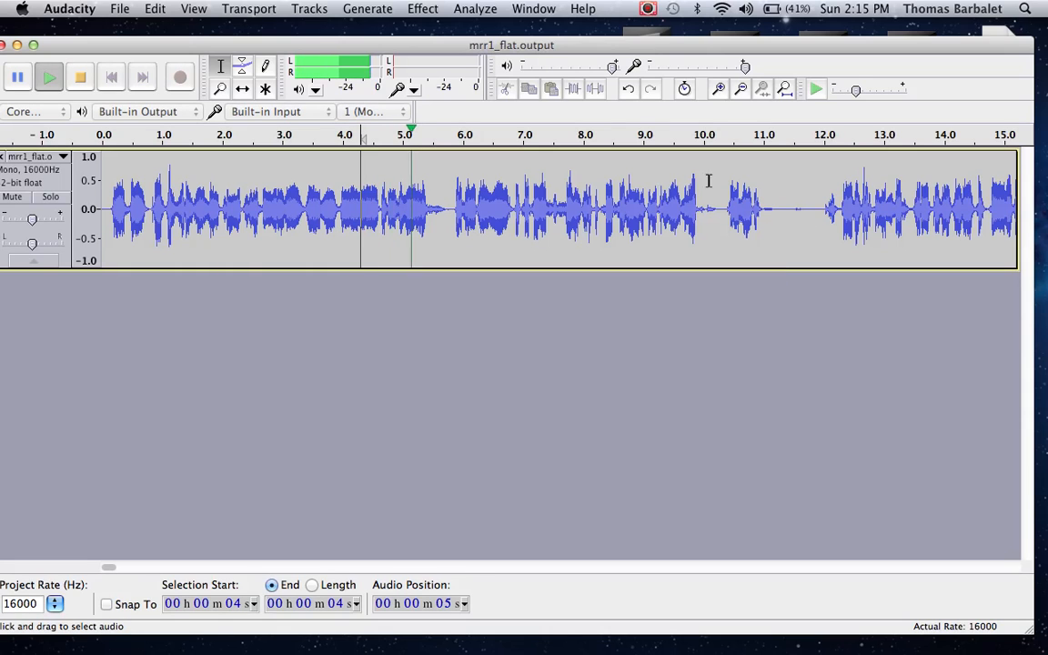
key(space)
Step: Delete the part of the pause between about 11.1 and 11.9 seconds and replay the passage from about 8.8 seconds
click(679, 200)
key(space)
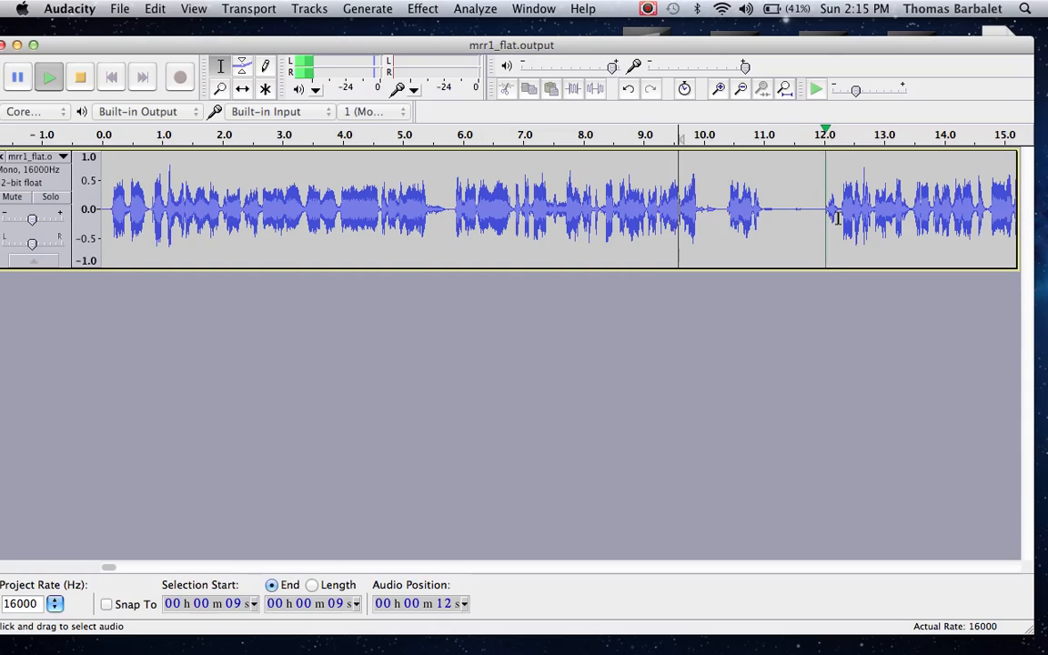
key(space)
drag(820, 218, 768, 218)
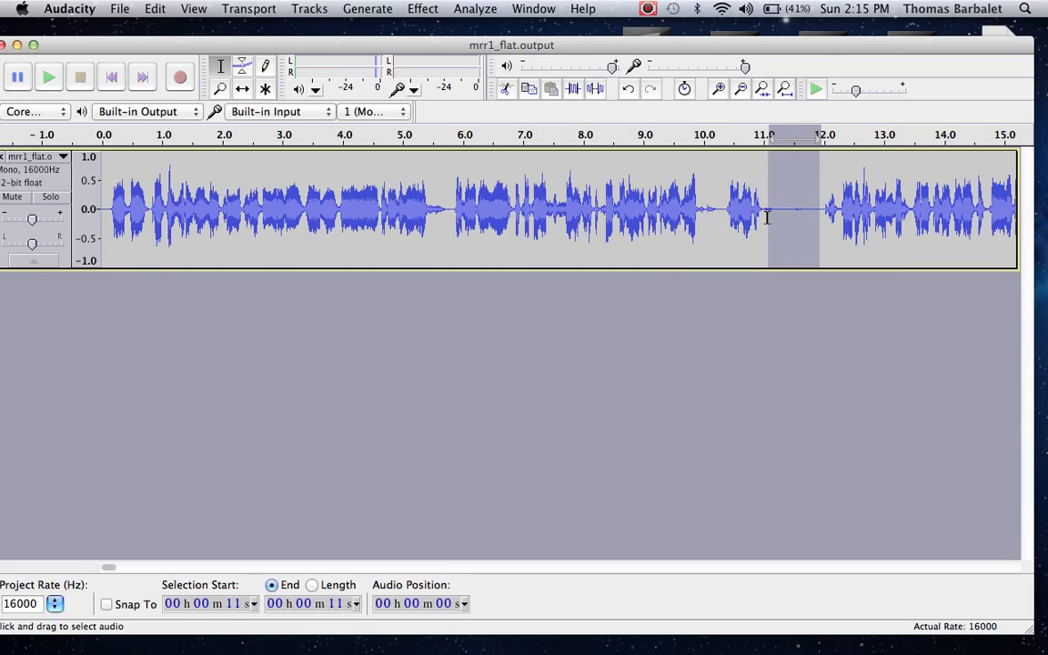
key(Delete)
key(space)
key(space)
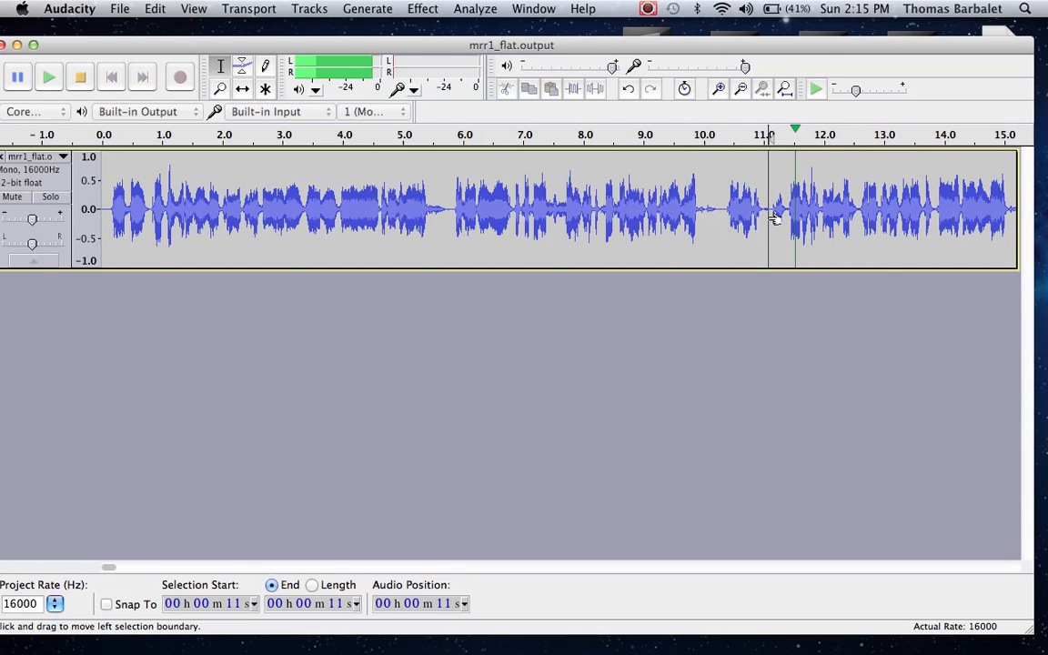
click(634, 223)
key(space)
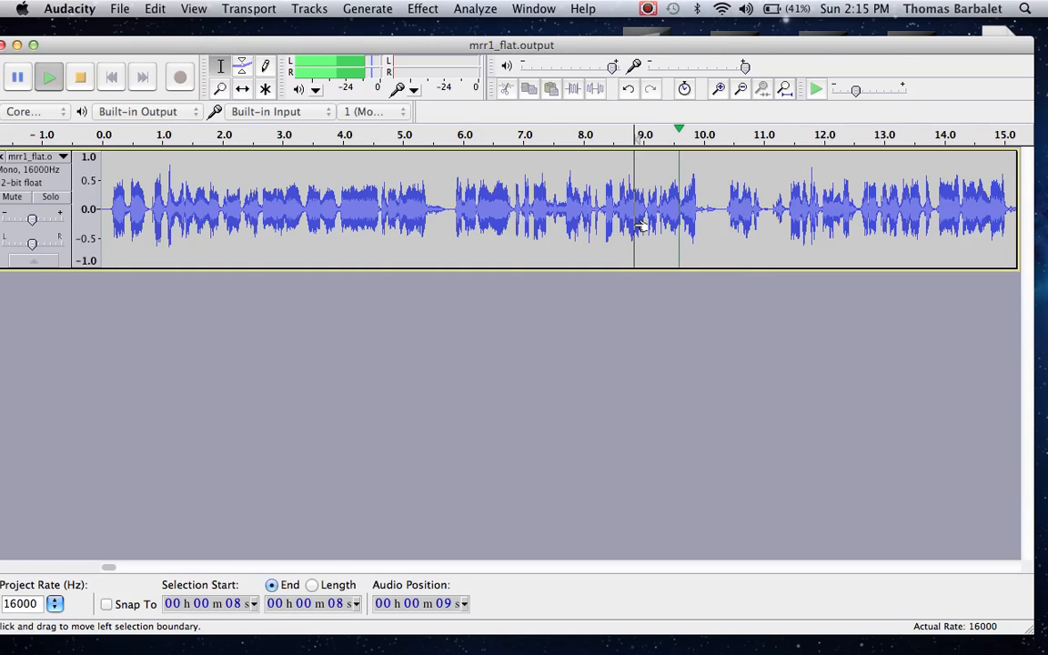
Step: Listen on through the track and play from about 22.6 and 24.5 seconds to check the quiet stretch and the speech after it
click(739, 89)
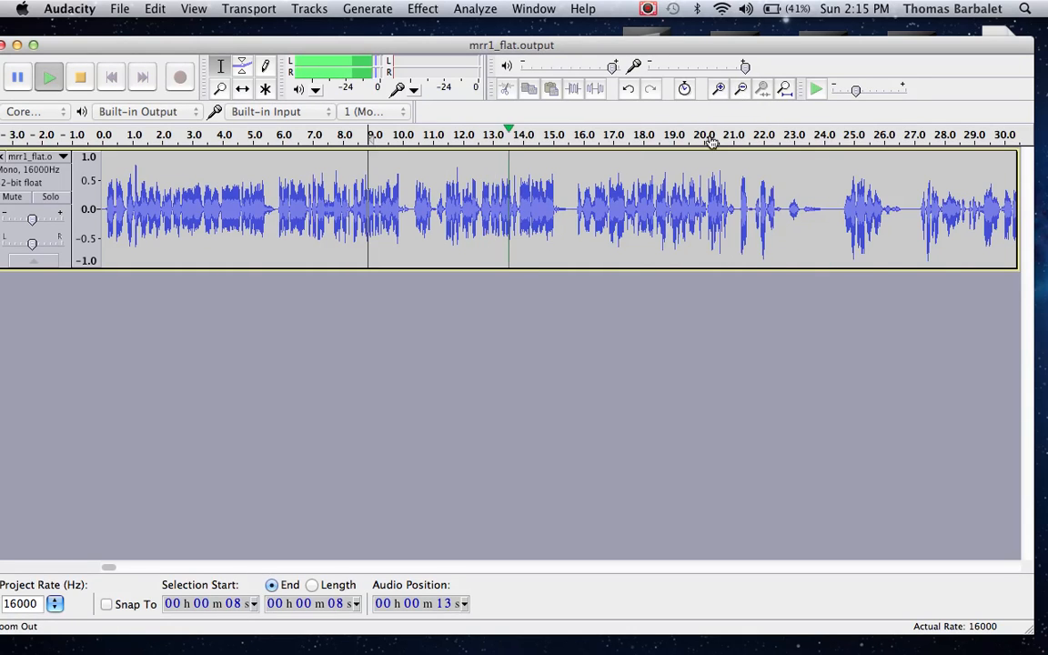
click(718, 88)
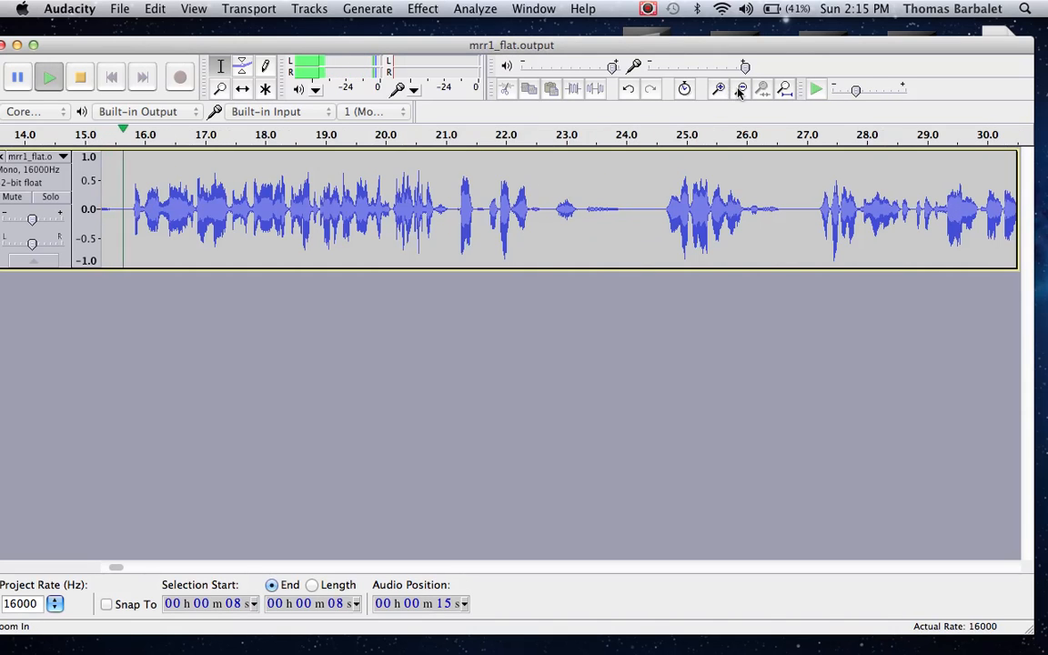
click(741, 89)
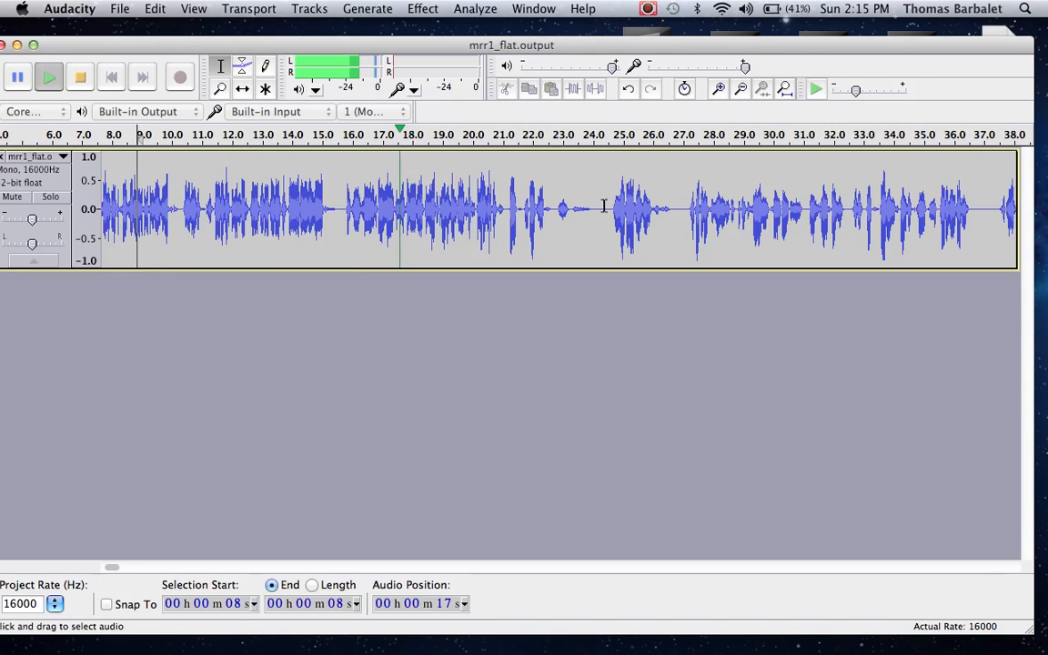
click(553, 209)
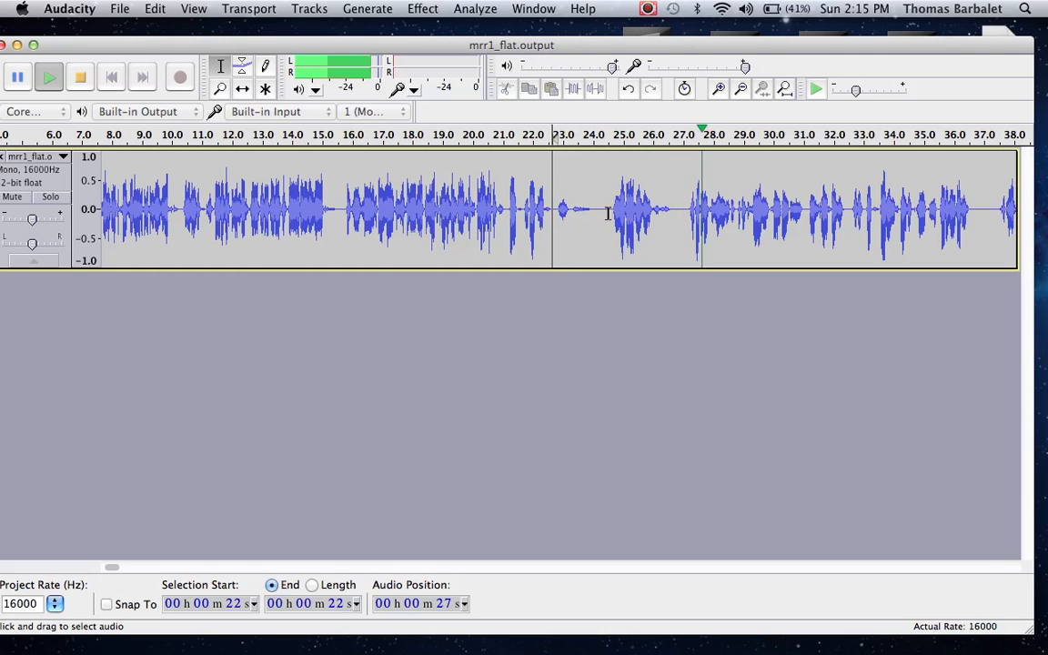
key(space)
click(607, 213)
key(space)
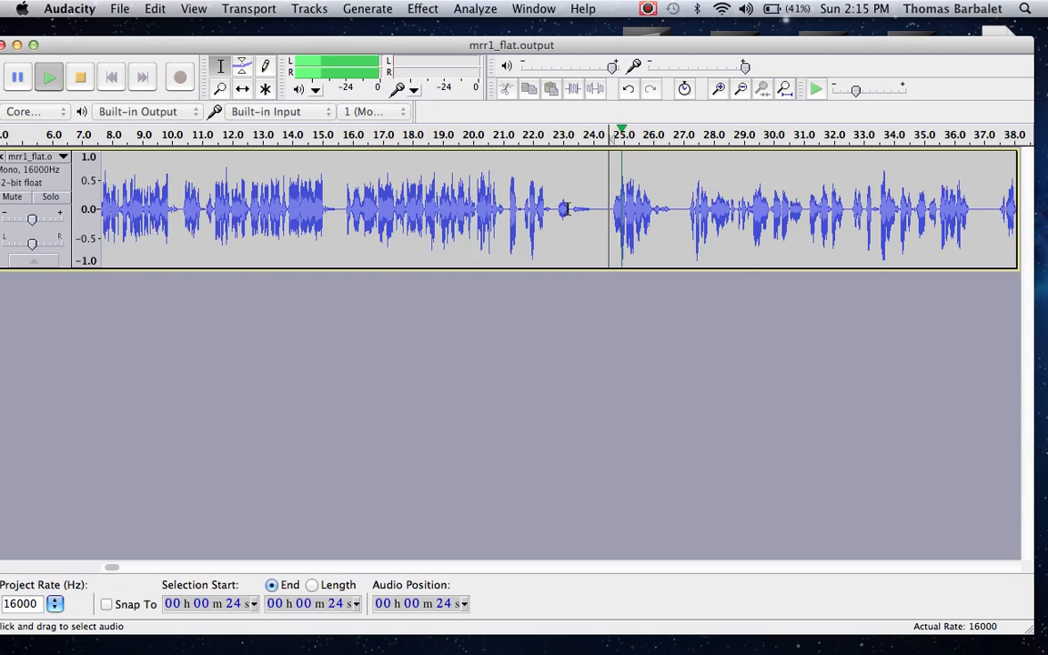
key(space)
Step: Play the quiet noise between about 22.8 and 24.4 seconds, and replay the lead-in from about 20.7 seconds
click(557, 211)
shift+click(606, 214)
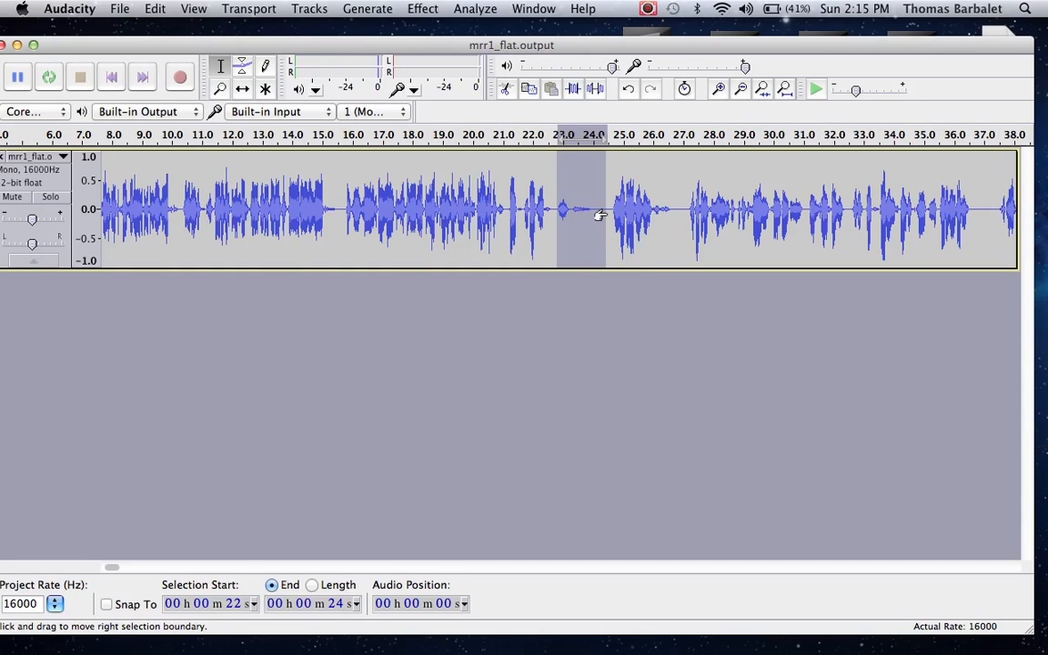
key(space)
key(space)
click(493, 220)
key(space)
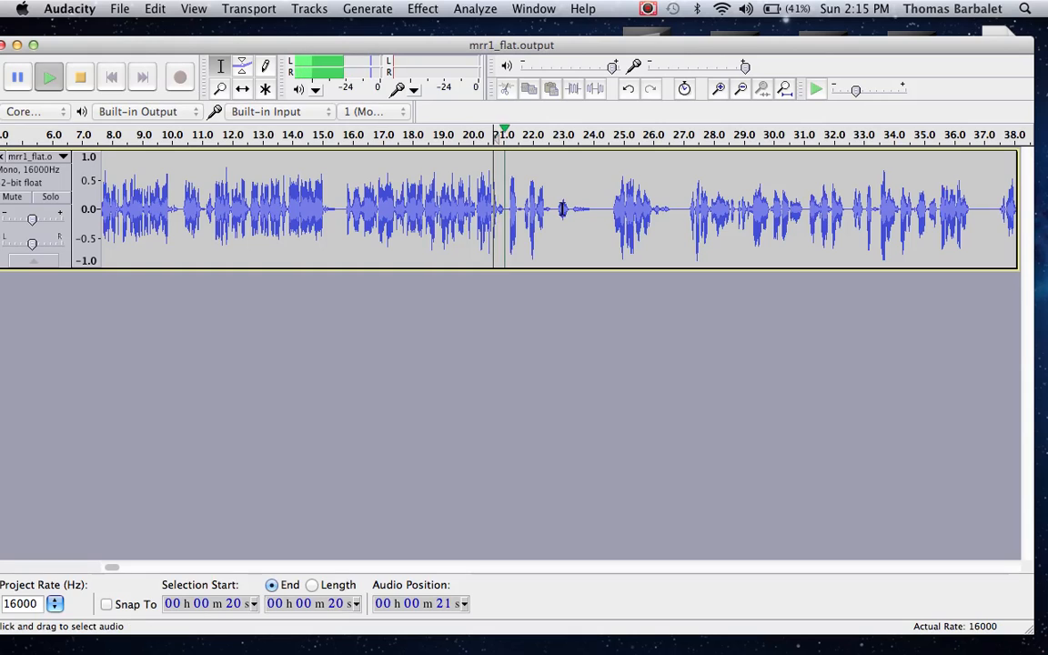
Step: Delete the quiet noise between about 22.6 and 24.5 seconds and play from the cut
click(551, 213)
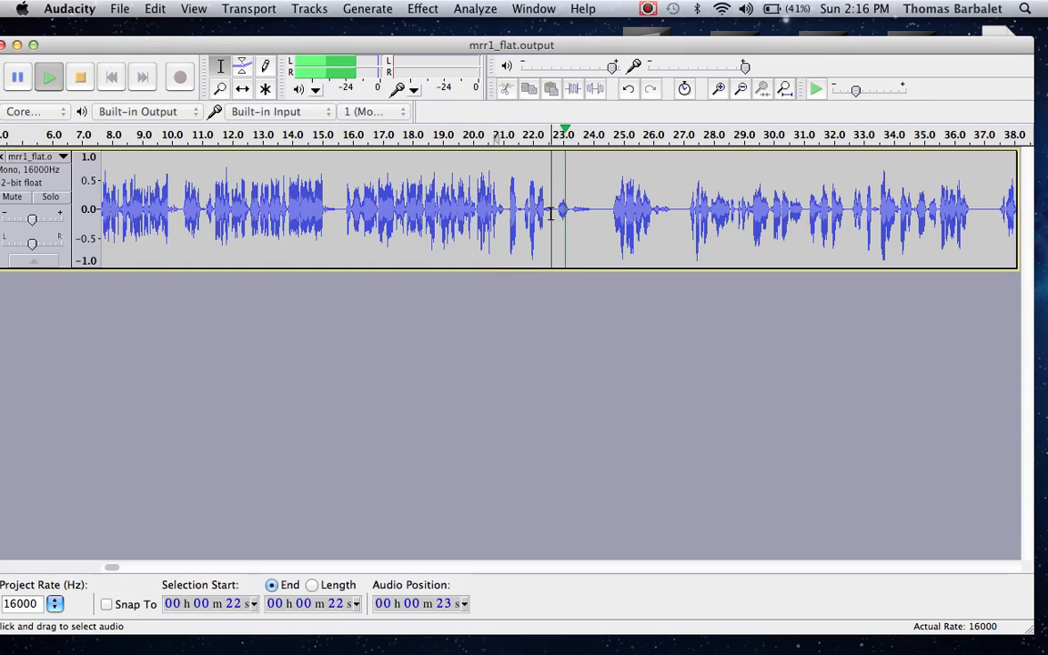
key(space)
shift+click(601, 214)
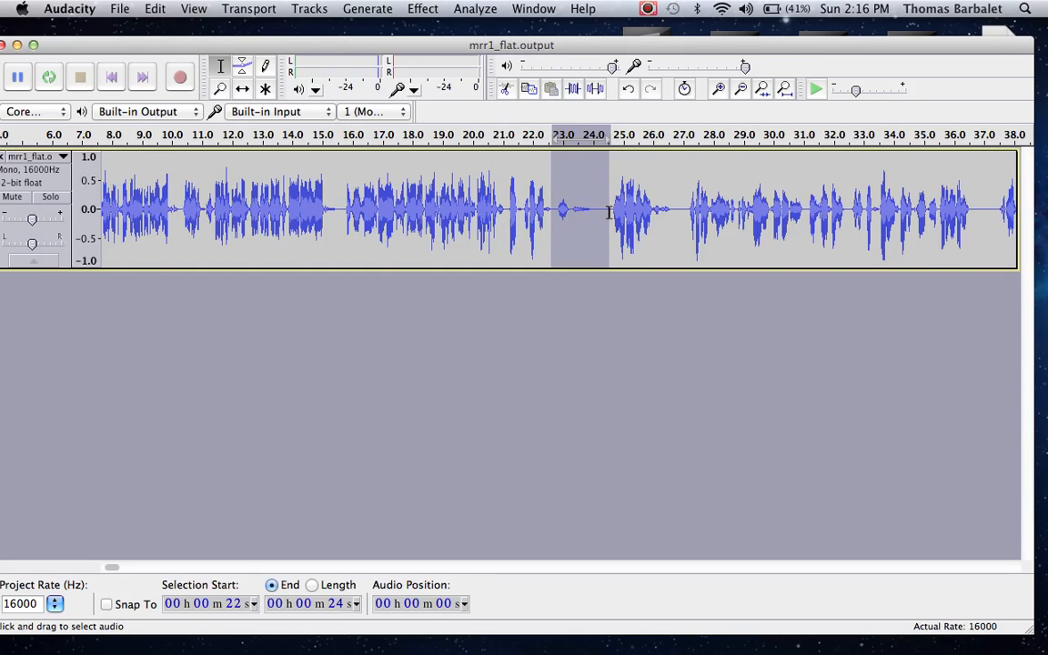
key(Delete)
key(space)
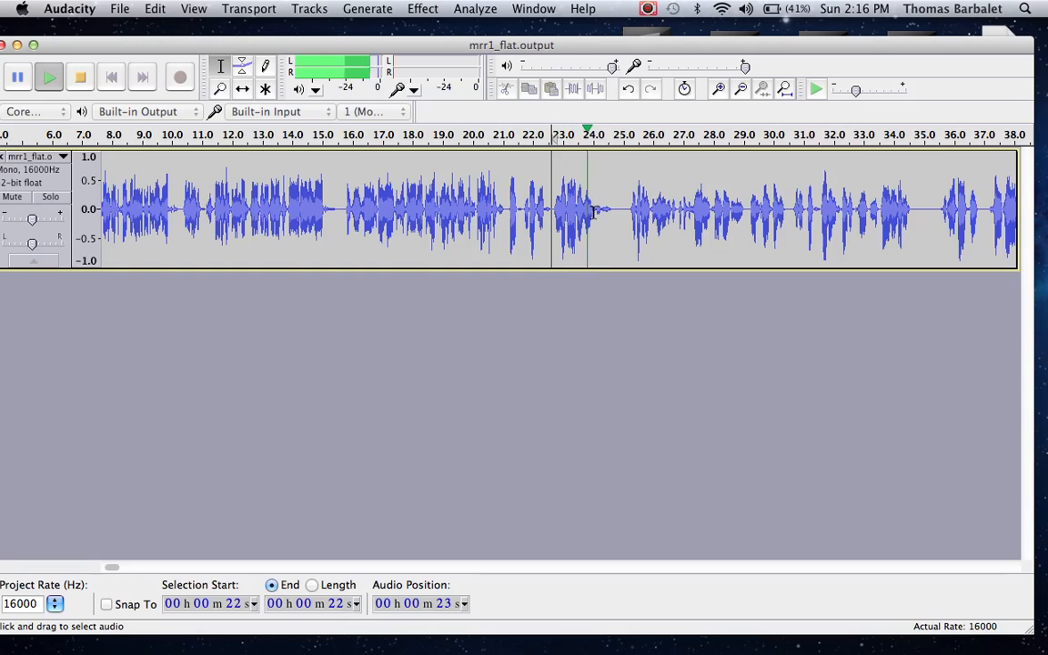
Step: Delete the noise and pause between about 24.1 and 25.3 seconds and play the join from about 22.5 seconds
drag(596, 212, 628, 212)
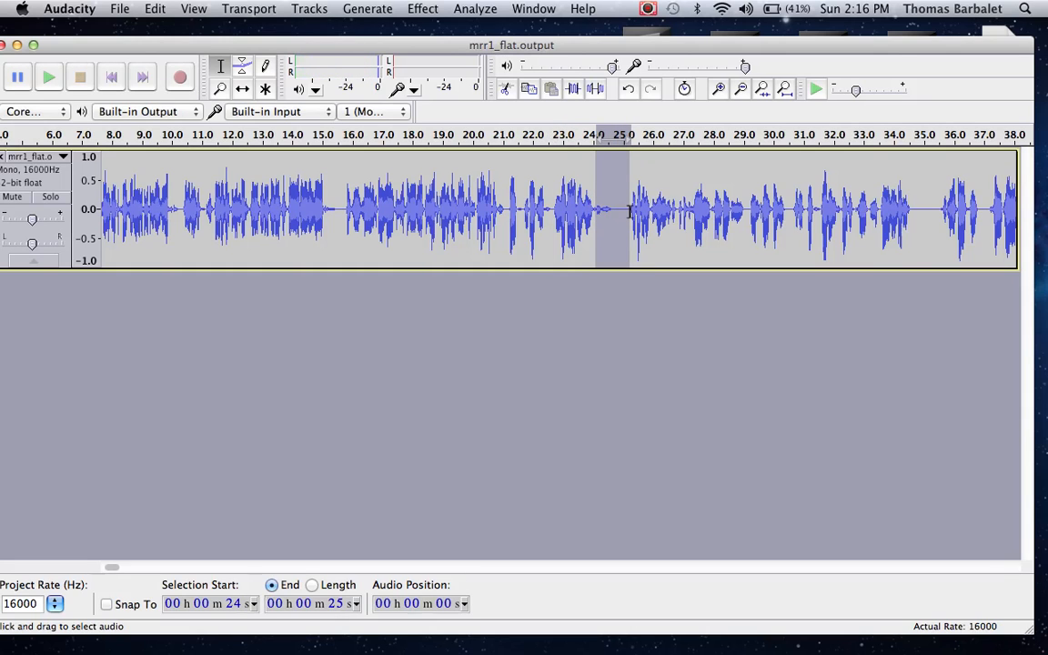
key(space)
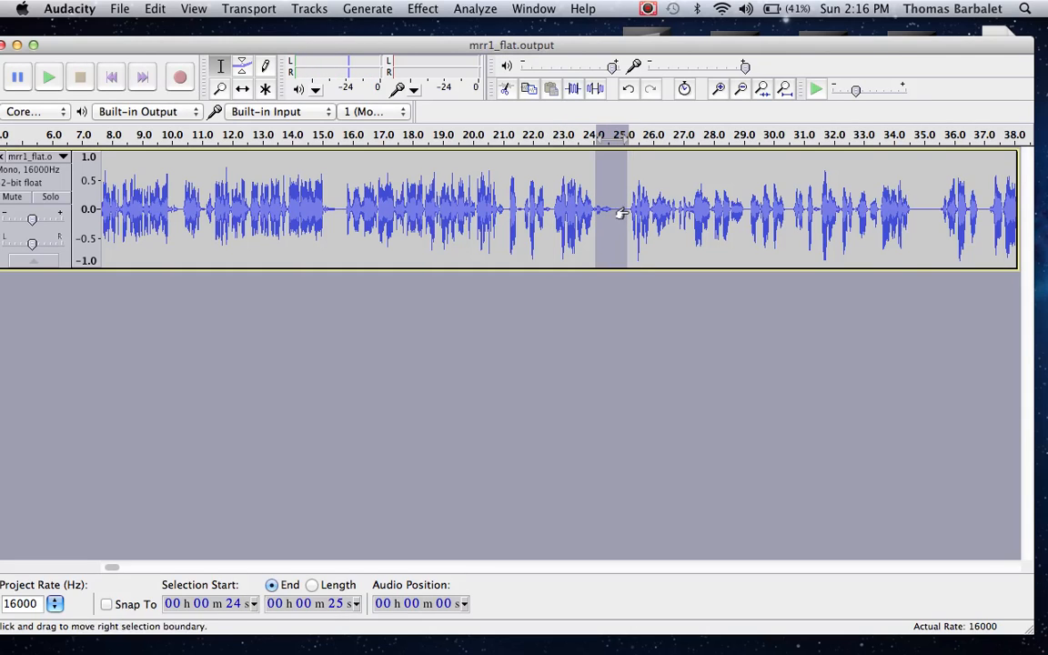
shift+click(610, 209)
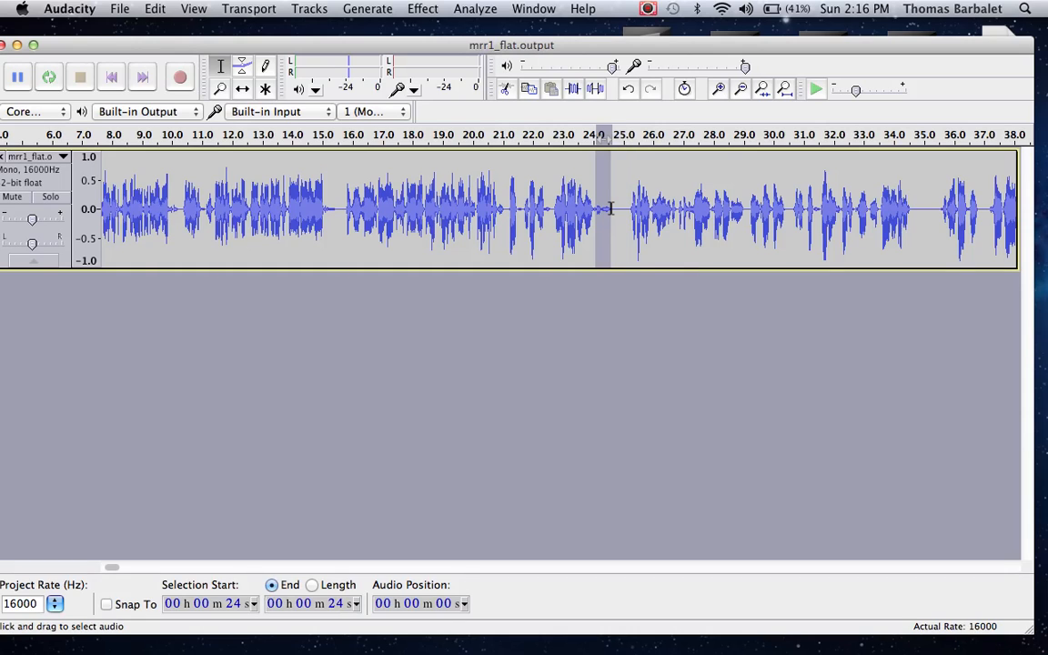
drag(613, 208, 631, 218)
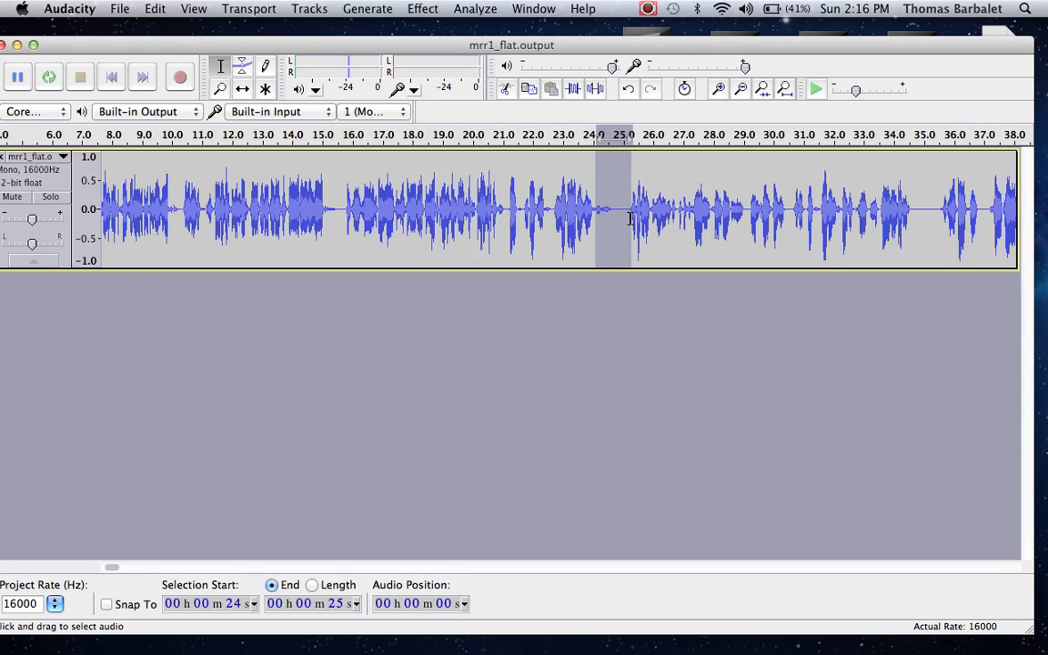
key(Delete)
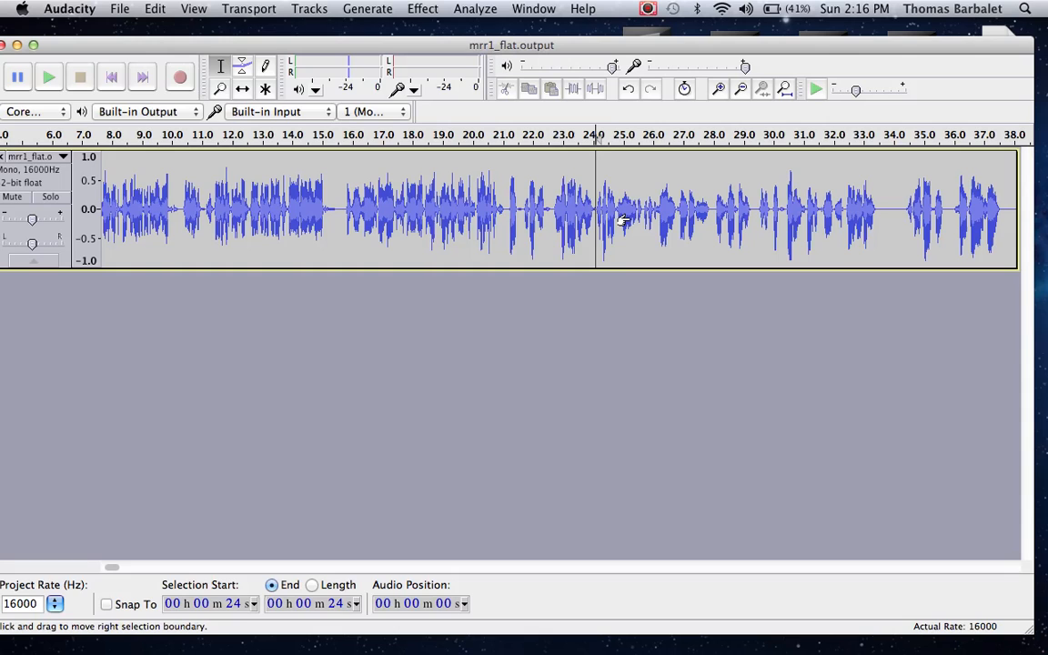
key(space)
click(547, 205)
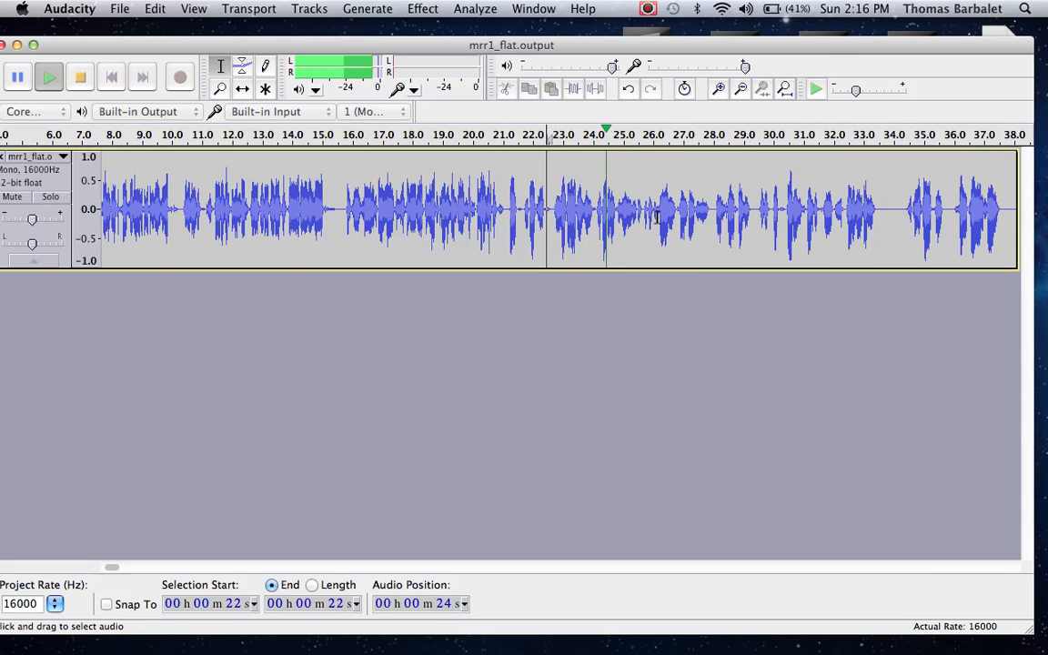
Step: Try deleting the part of the pause between about 33.6 and 34.2 seconds, play from the cut, and undo the deletion
click(740, 89)
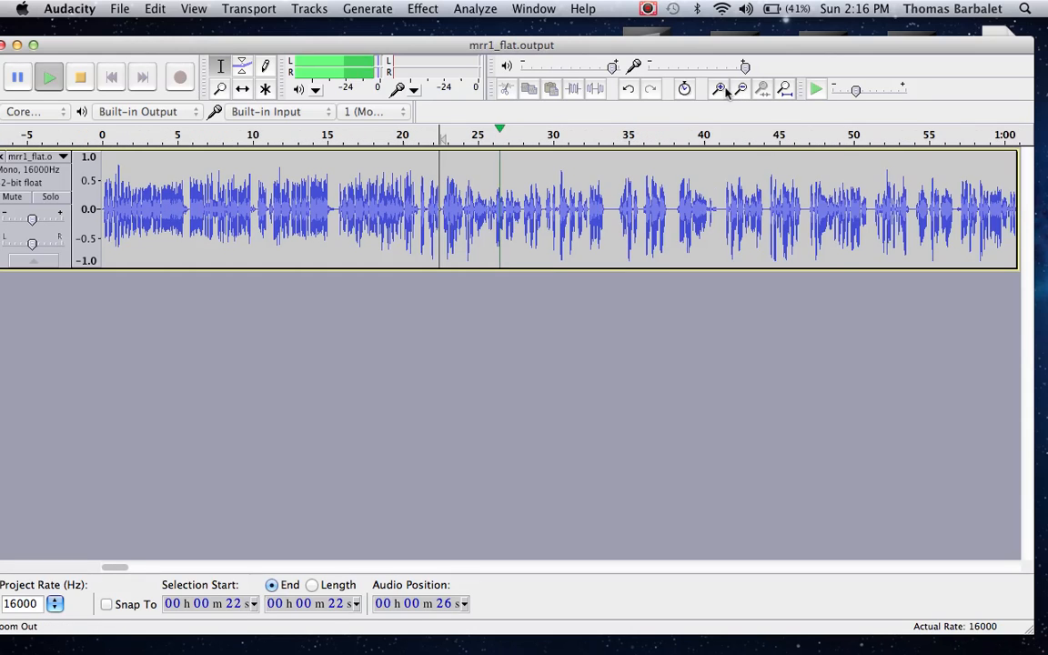
click(718, 89)
click(740, 89)
click(719, 89)
click(740, 89)
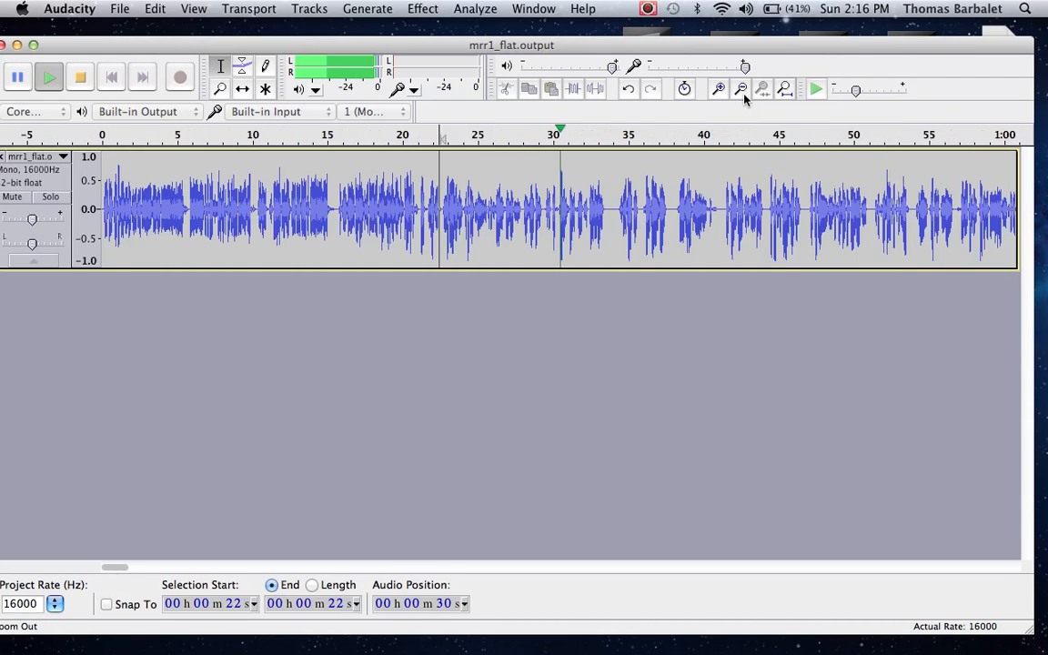
click(719, 89)
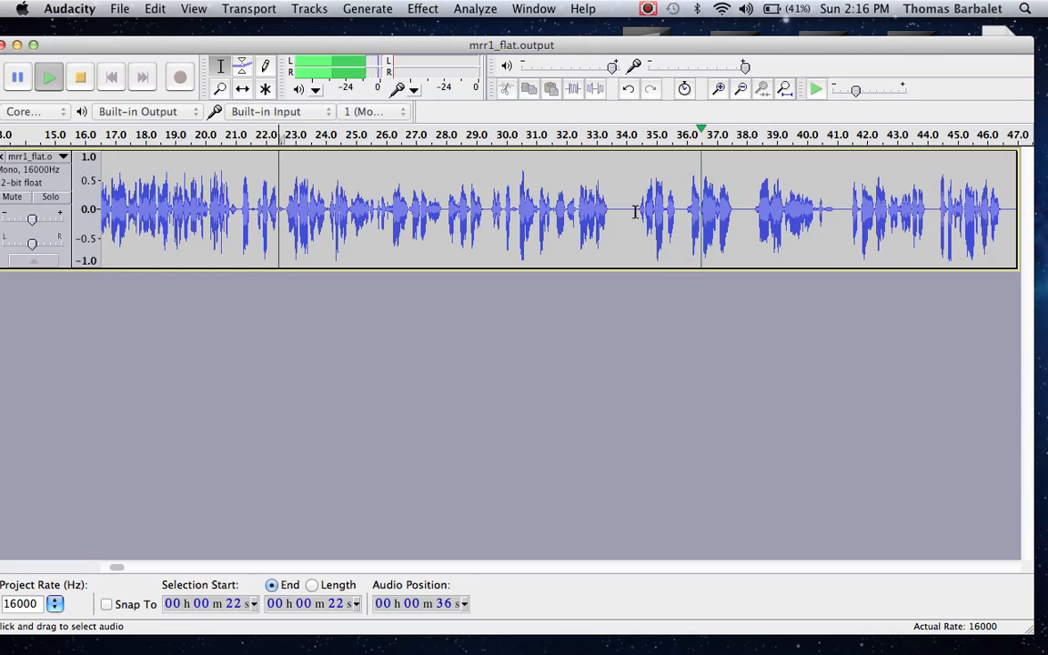
drag(633, 213, 612, 220)
key(space)
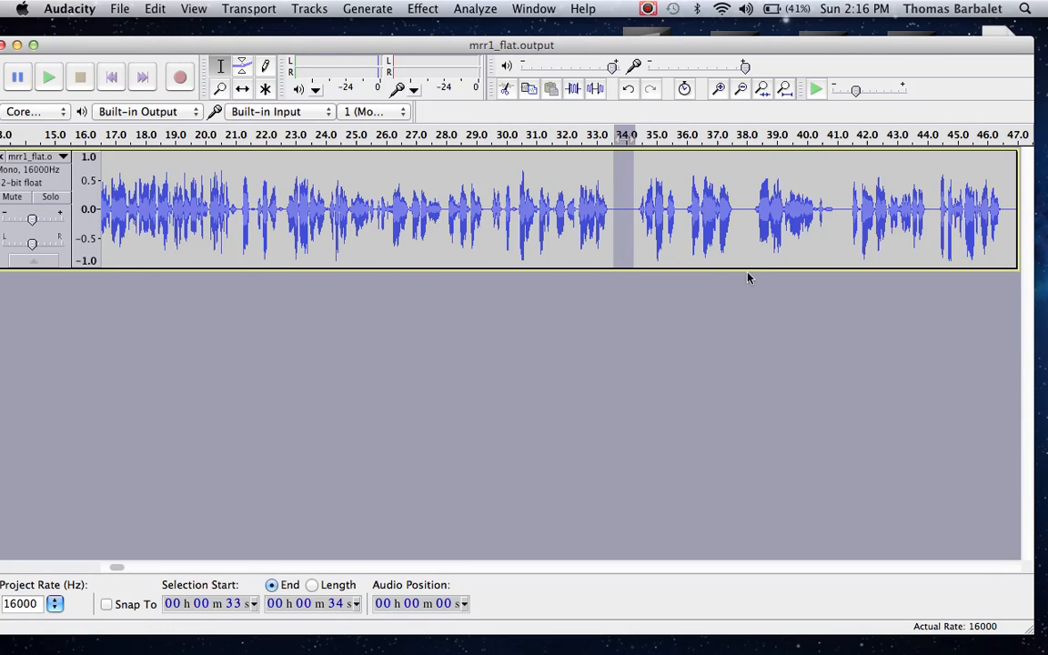
key(Delete)
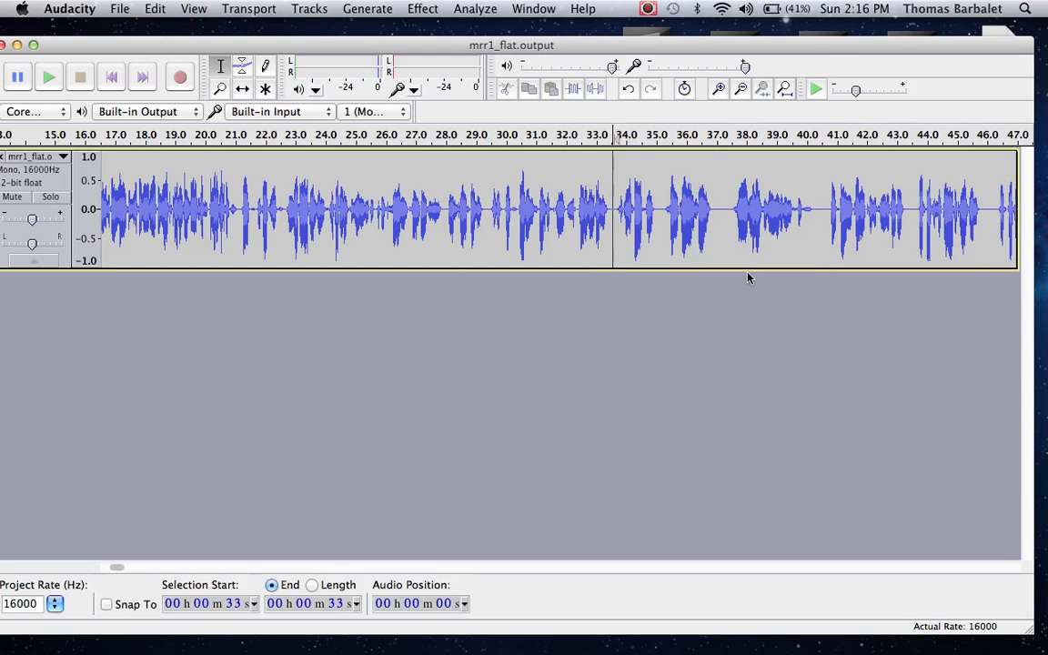
key(space)
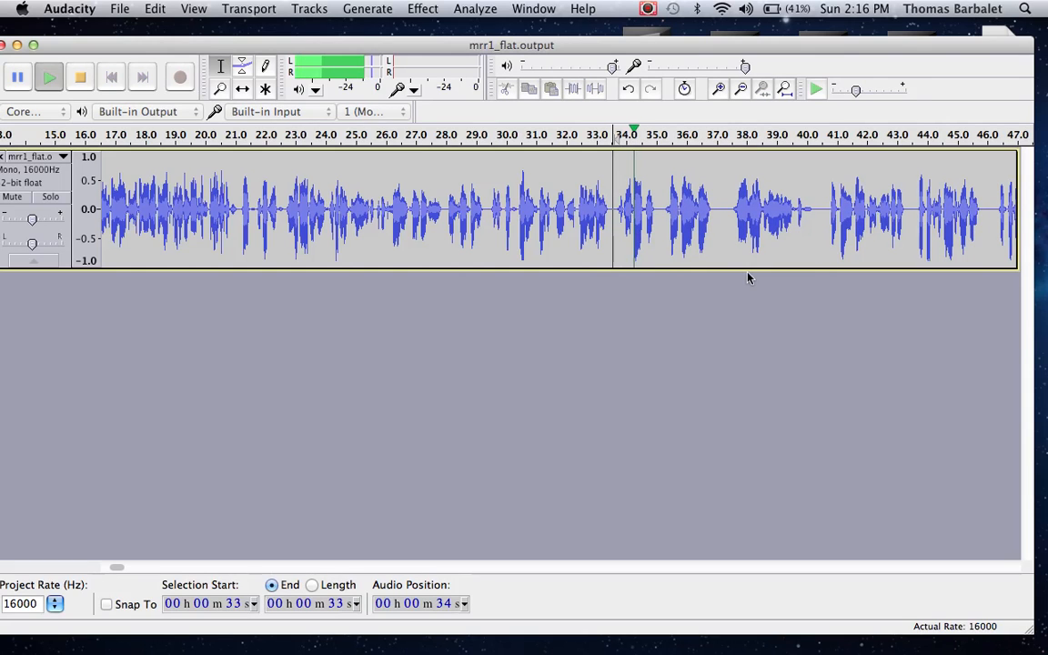
key(space)
key(super+z)
Step: Move further along the track and briefly play a passage to look for noises between the speech
drag(775, 250, 710, 266)
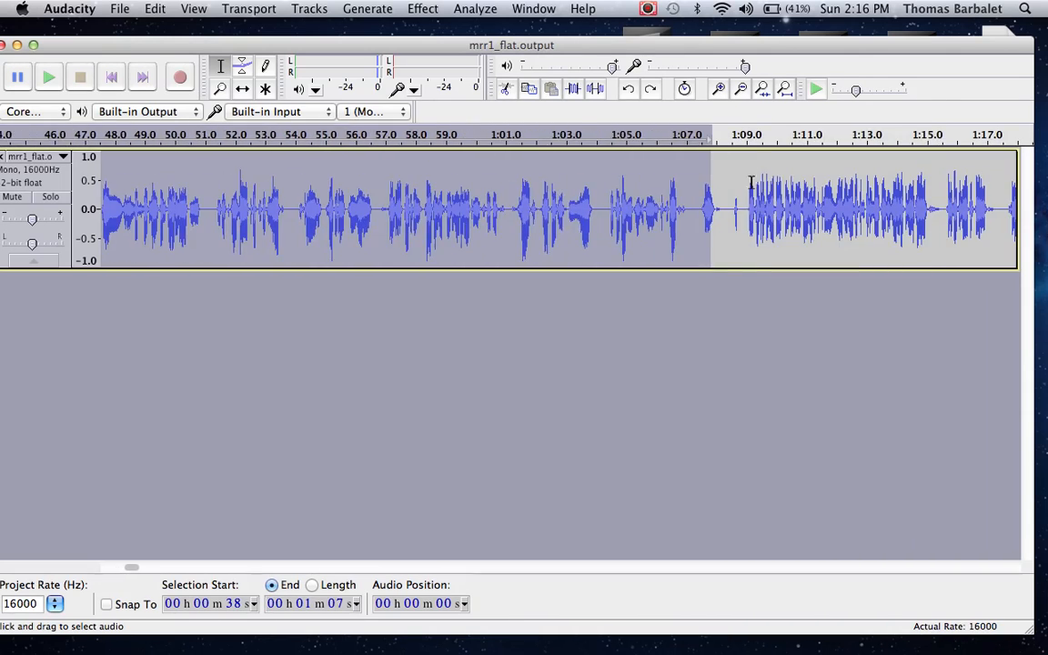
drag(747, 178, 764, 182)
click(732, 218)
key(space)
key(space)
drag(834, 228, 1045, 192)
Step: Play the quiet passage after the speech at about 1:26 and delete the noise between about 1:26.1 and 1:27.4
click(744, 194)
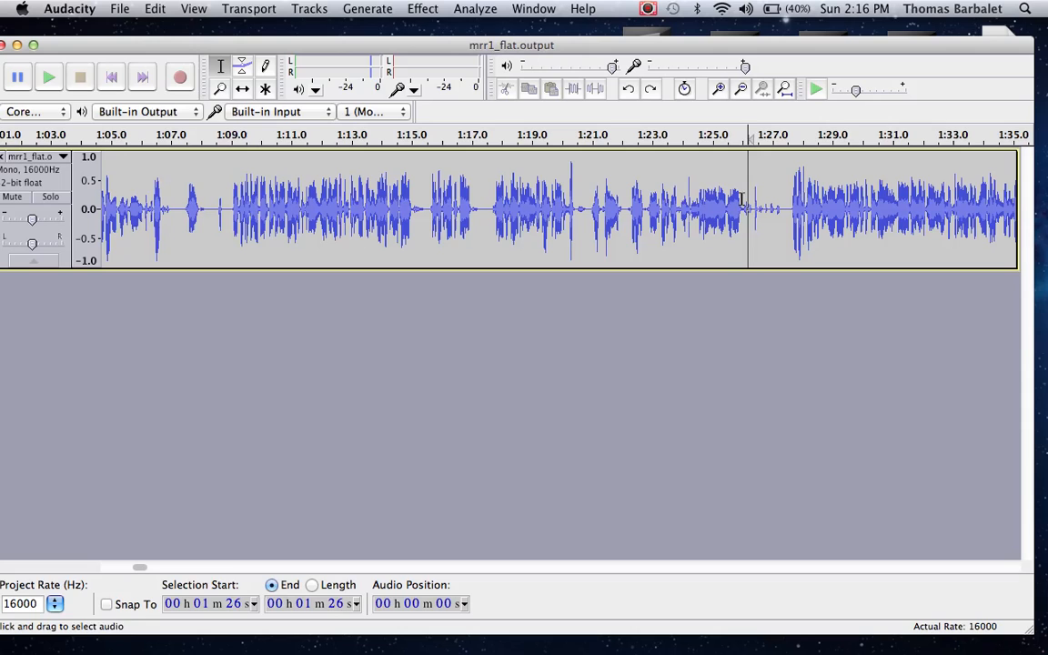
key(space)
drag(784, 205, 741, 218)
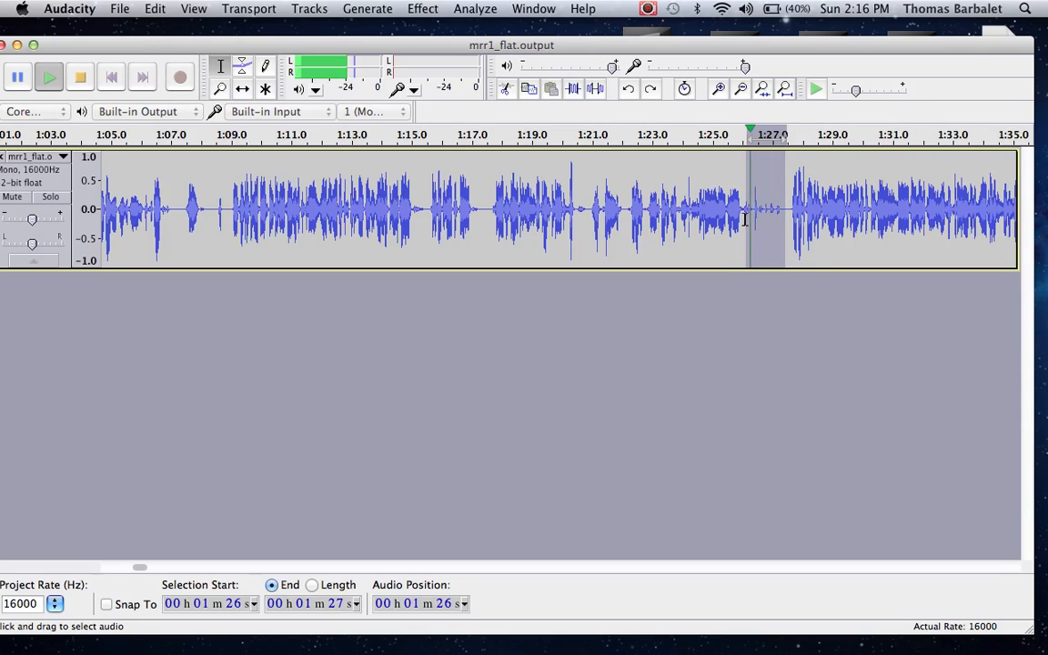
key(space)
key(Delete)
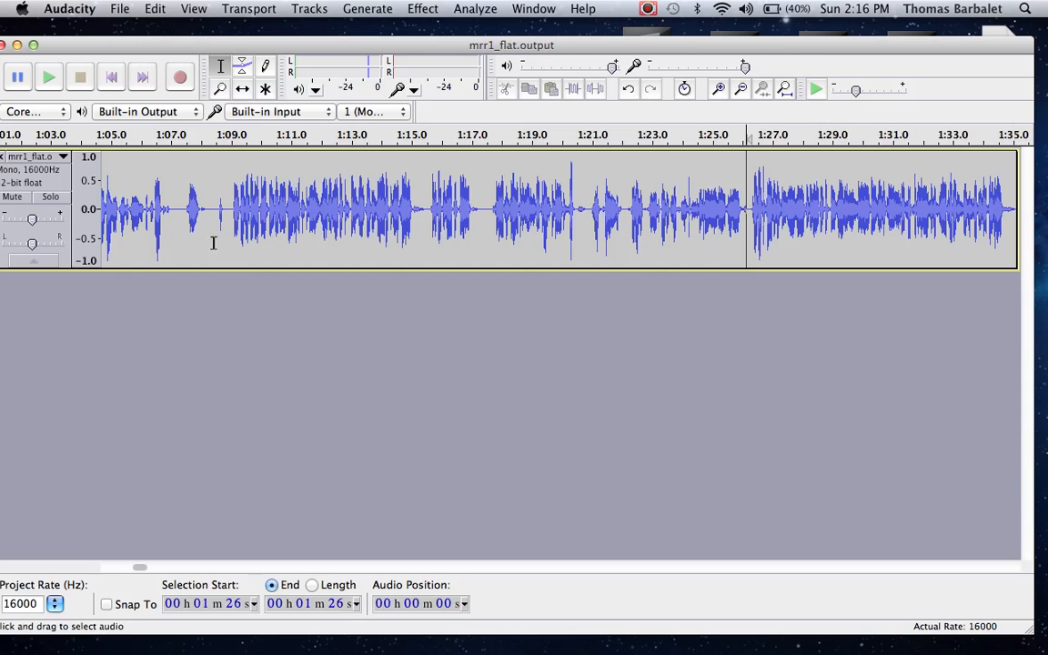
Step: Move on along the track and check the gap at about 1:44 for noises between the speech
drag(835, 255, 983, 259)
drag(825, 210, 849, 210)
key(space)
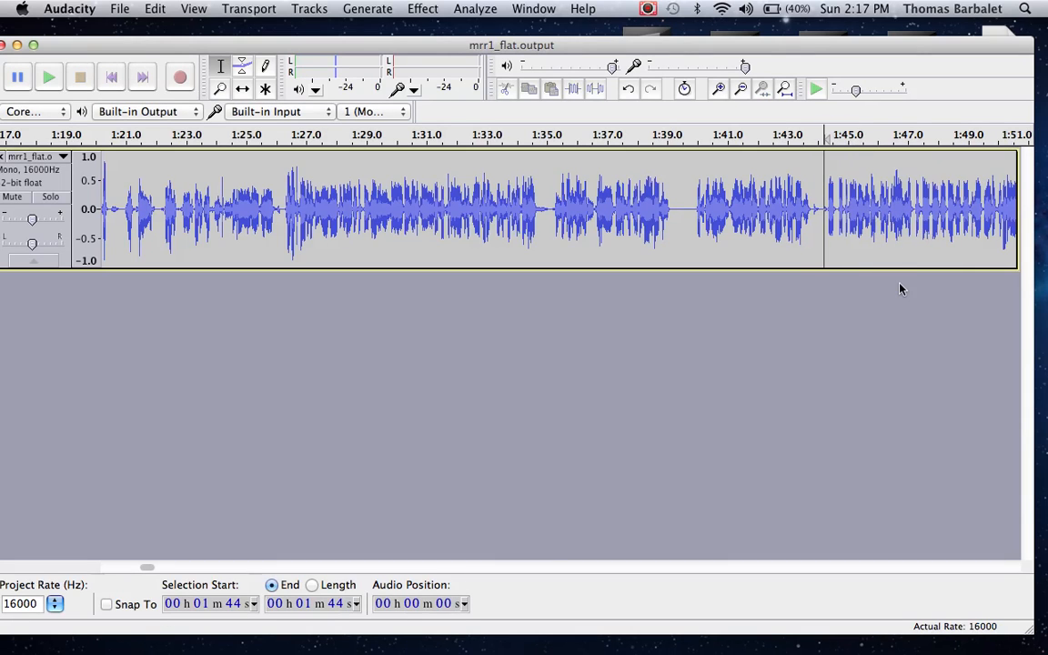
drag(909, 241, 1028, 209)
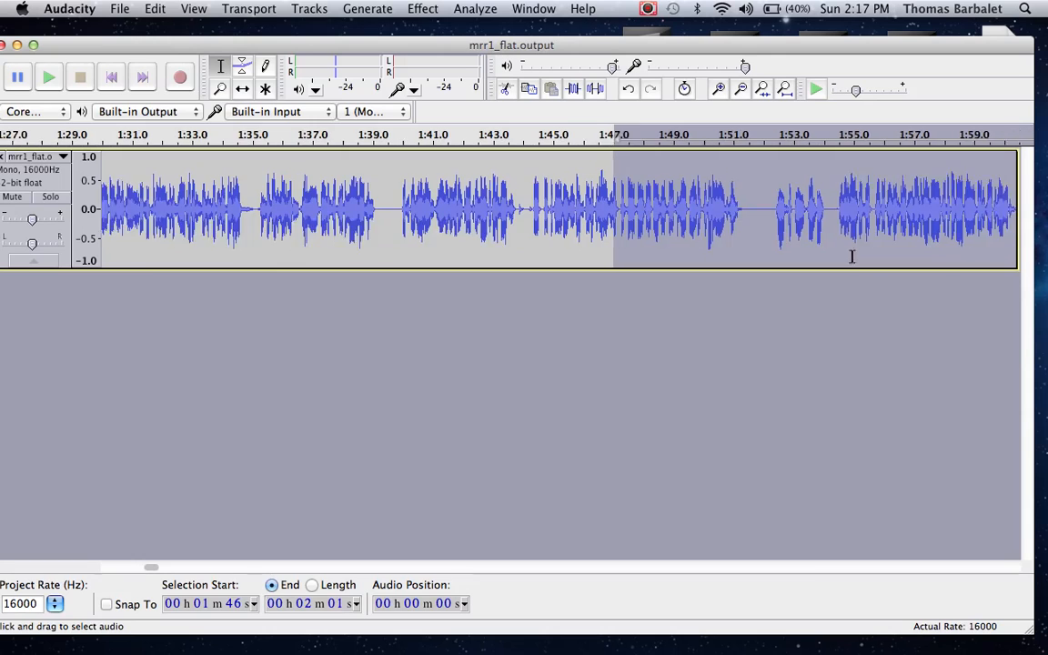
Step: Play the pause from about 1:51.6 and delete its silence up to about 1:52.3
click(702, 228)
key(space)
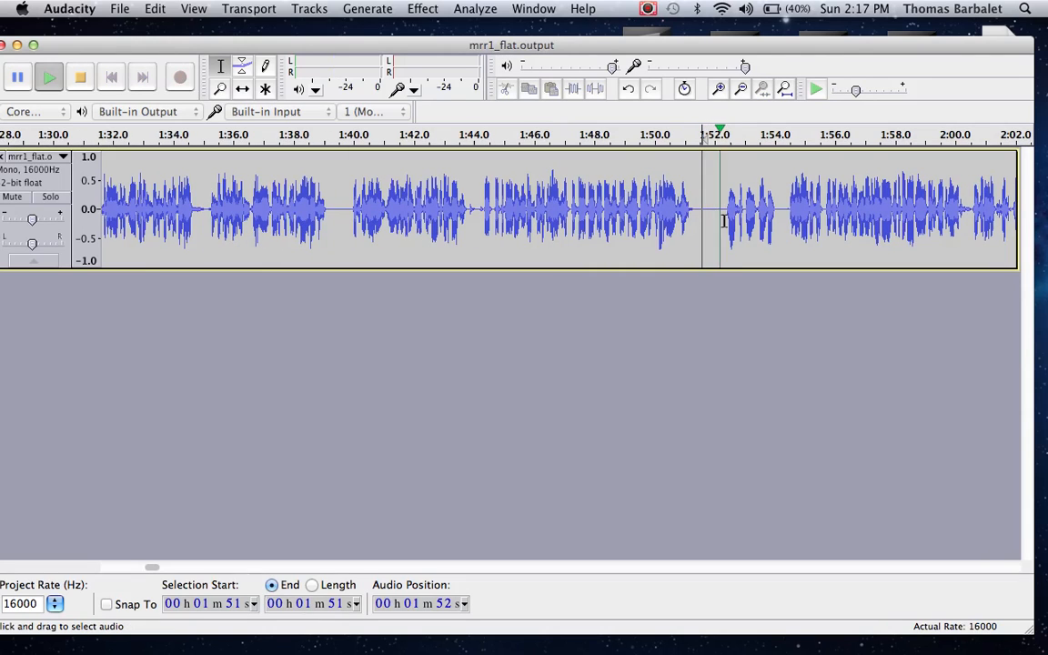
key(space)
key(space)
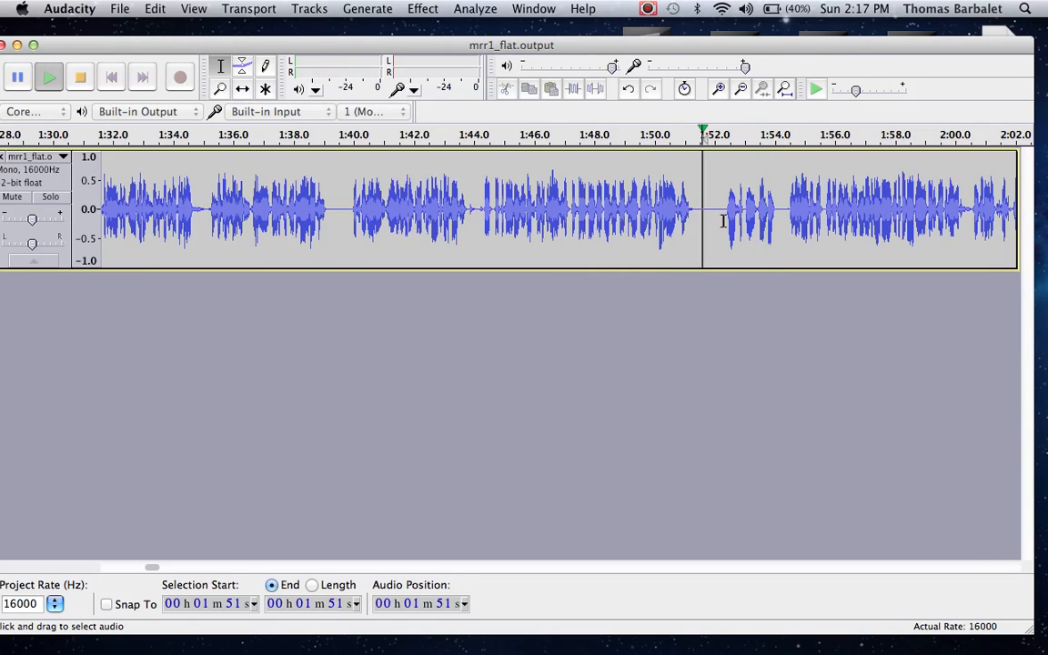
shift+click(723, 221)
key(space)
key(Delete)
click(835, 210)
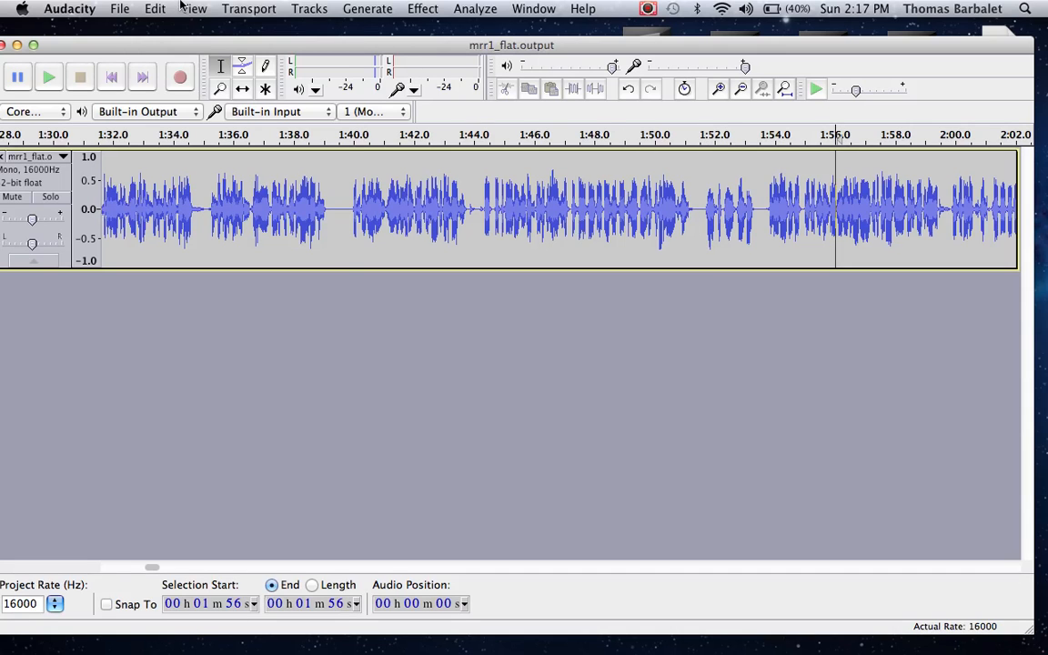
Step: Reposition the project window so its full title bar and track controls are visible
click(119, 8)
click(119, 9)
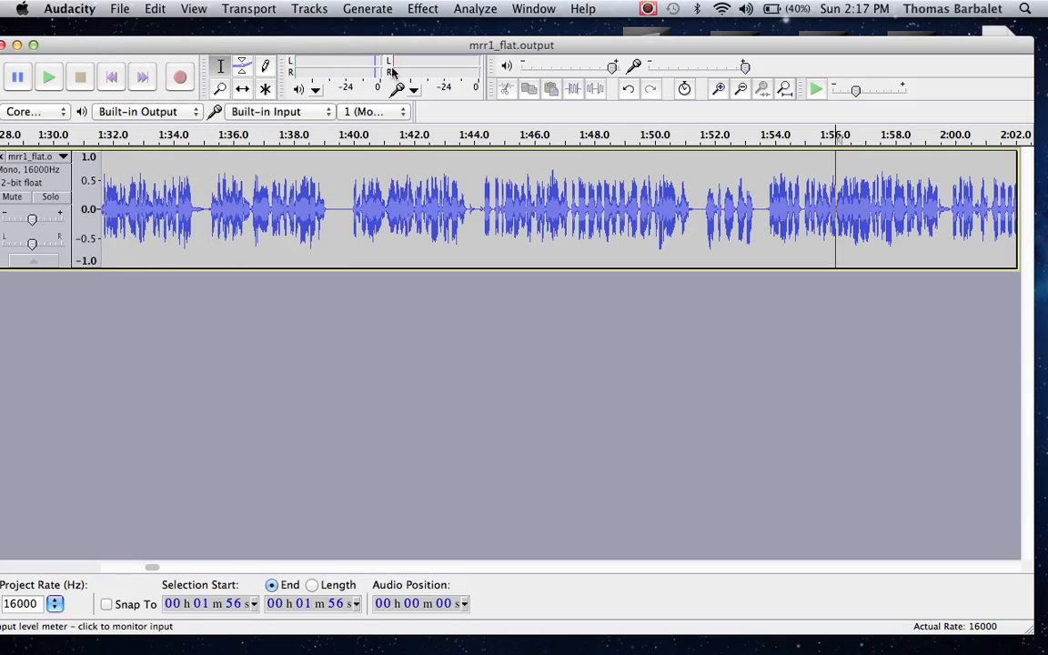
drag(390, 42, 412, 86)
drag(530, 254, 564, 246)
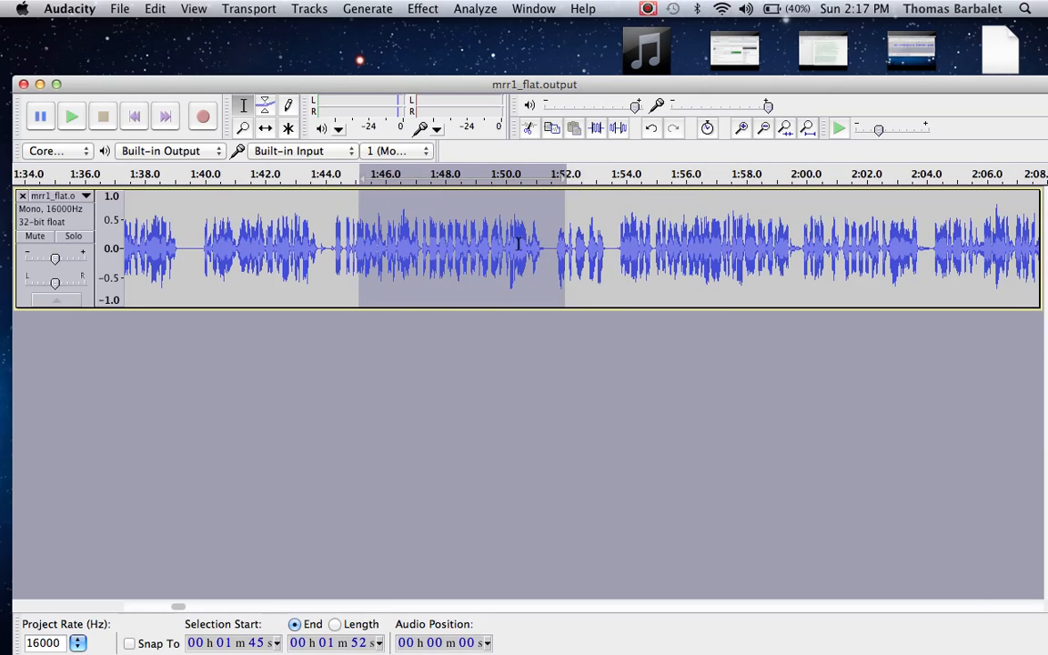
click(482, 244)
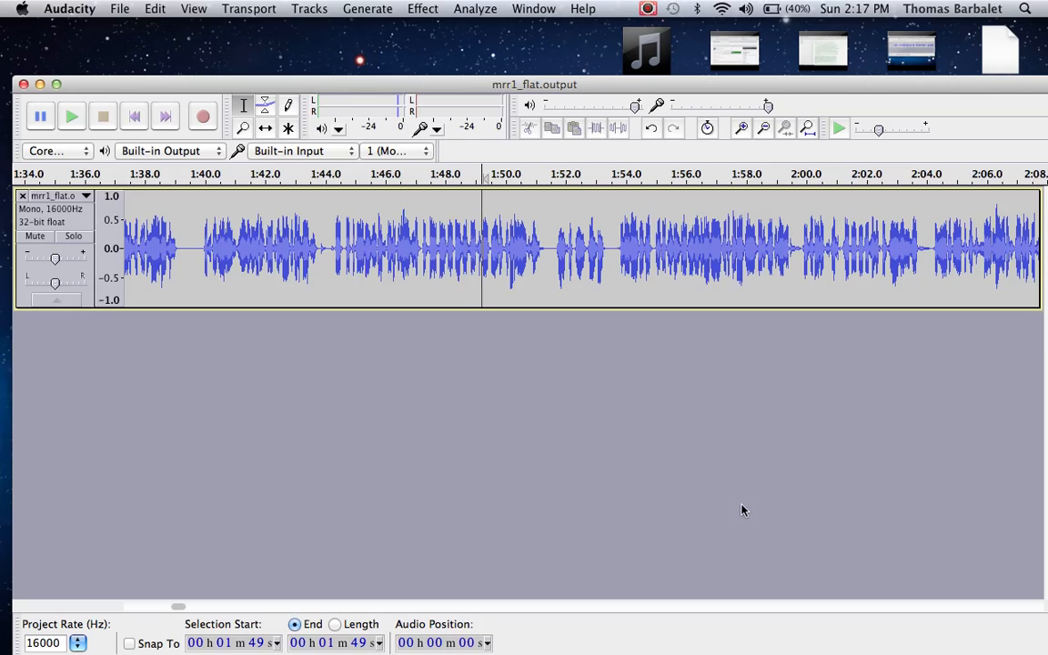
click(645, 8)
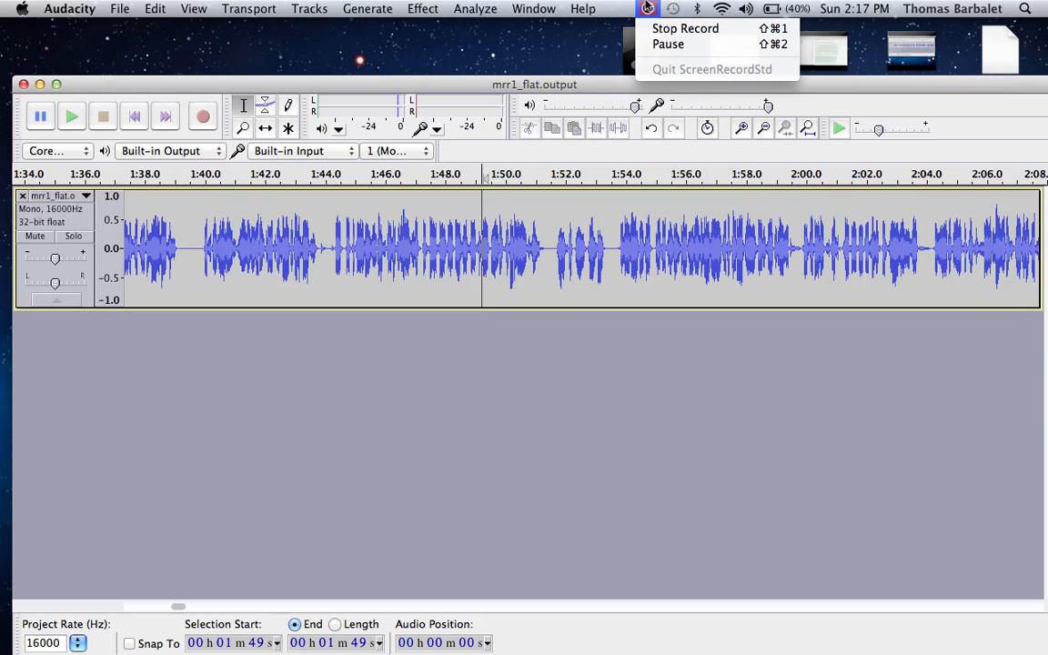